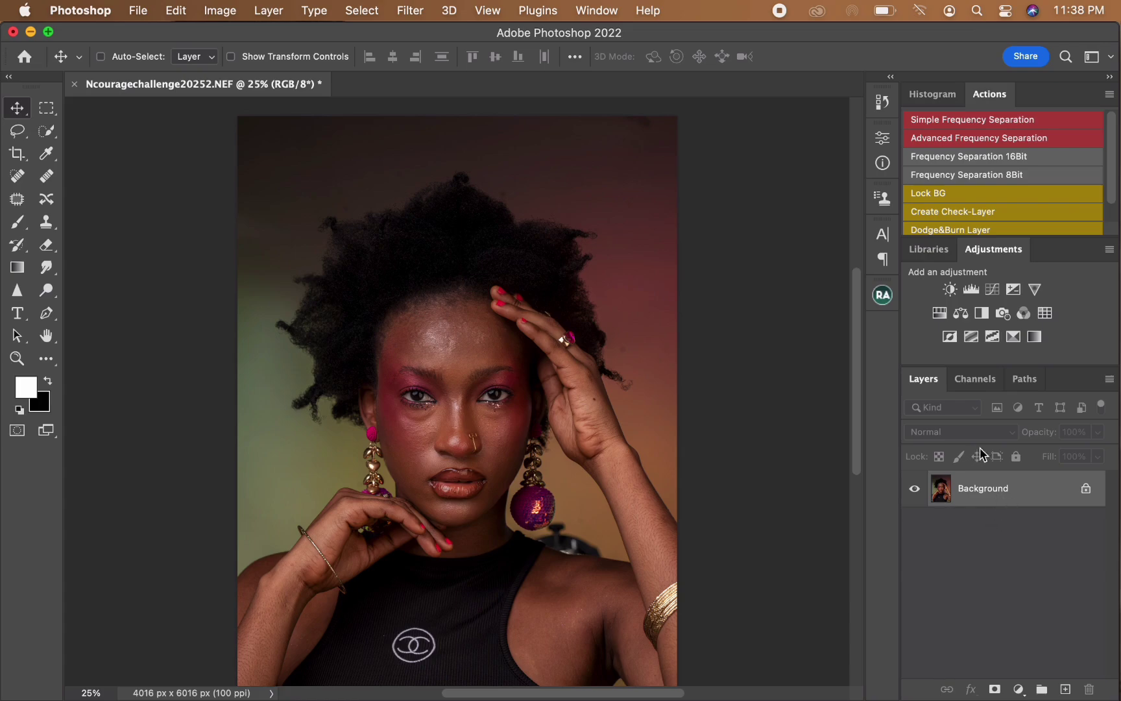
Duplicate the Background layer twice so that two copies are stacked above the original.
drag(1029, 499, 1065, 689)
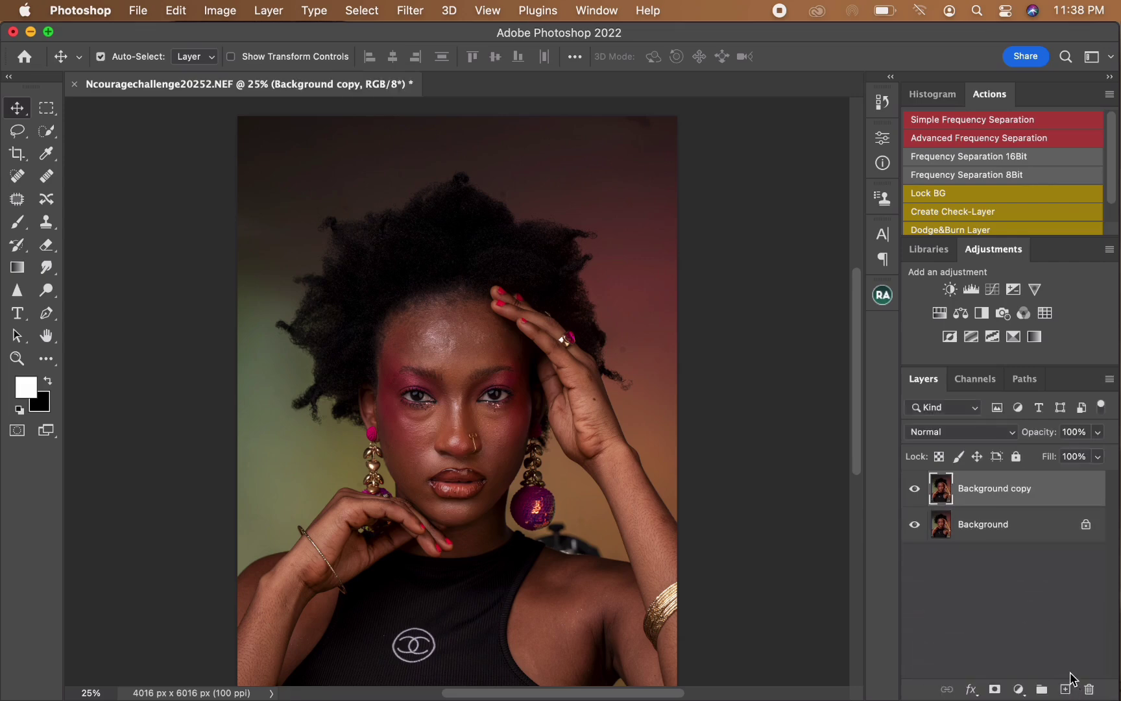
key(super+z)
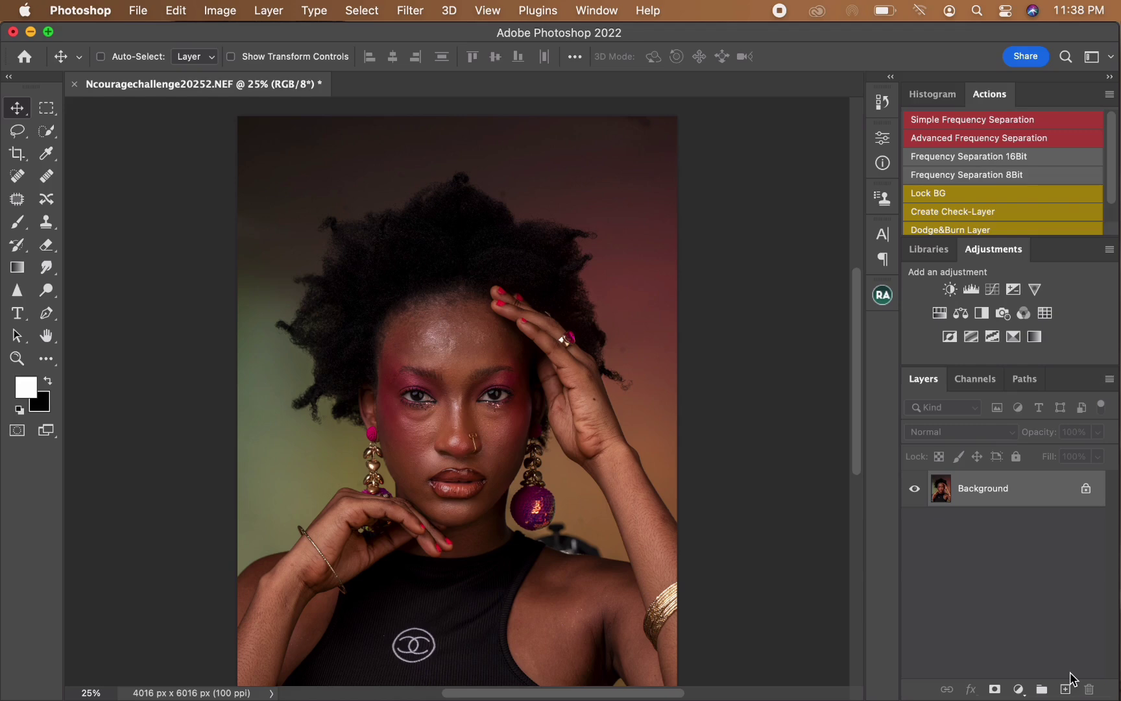
key(super+j)
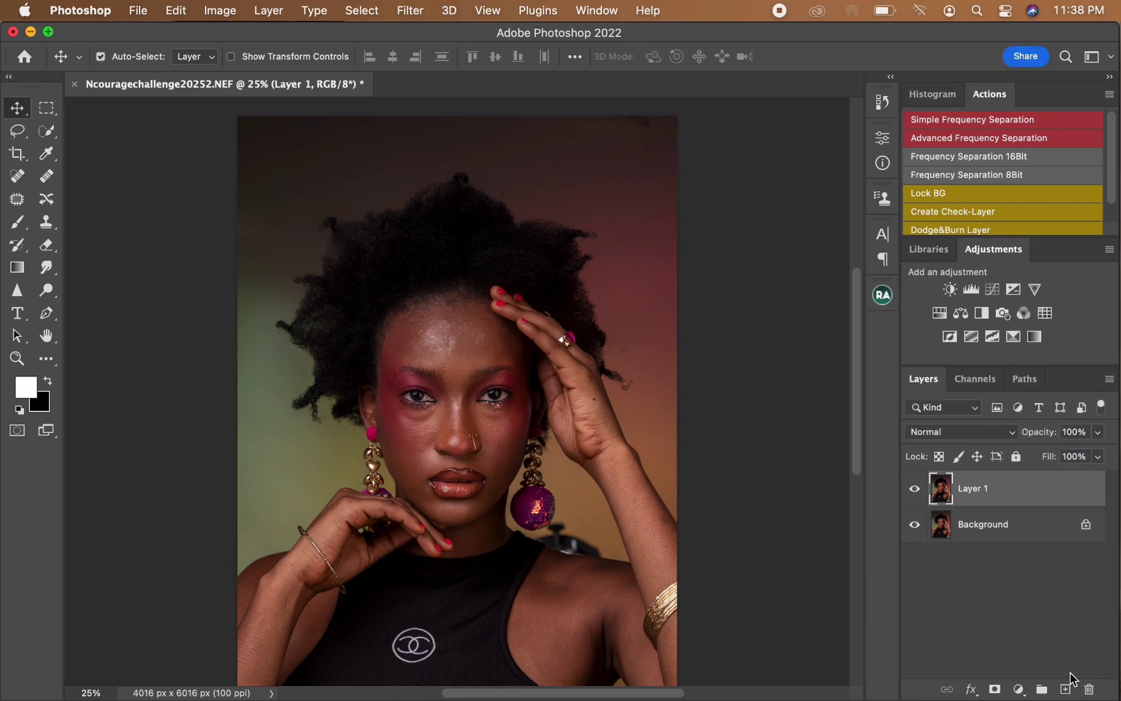
key(super+j)
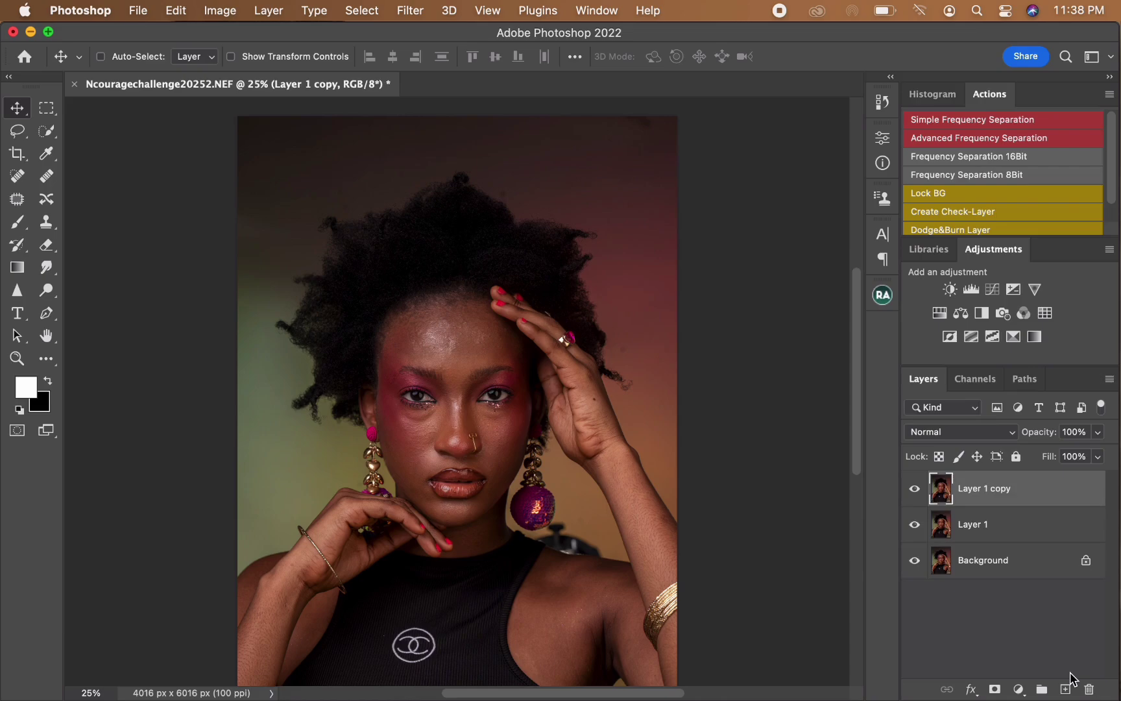
Rename the upper duplicate layer "texture" and the lower one "color".
double_click(972, 489)
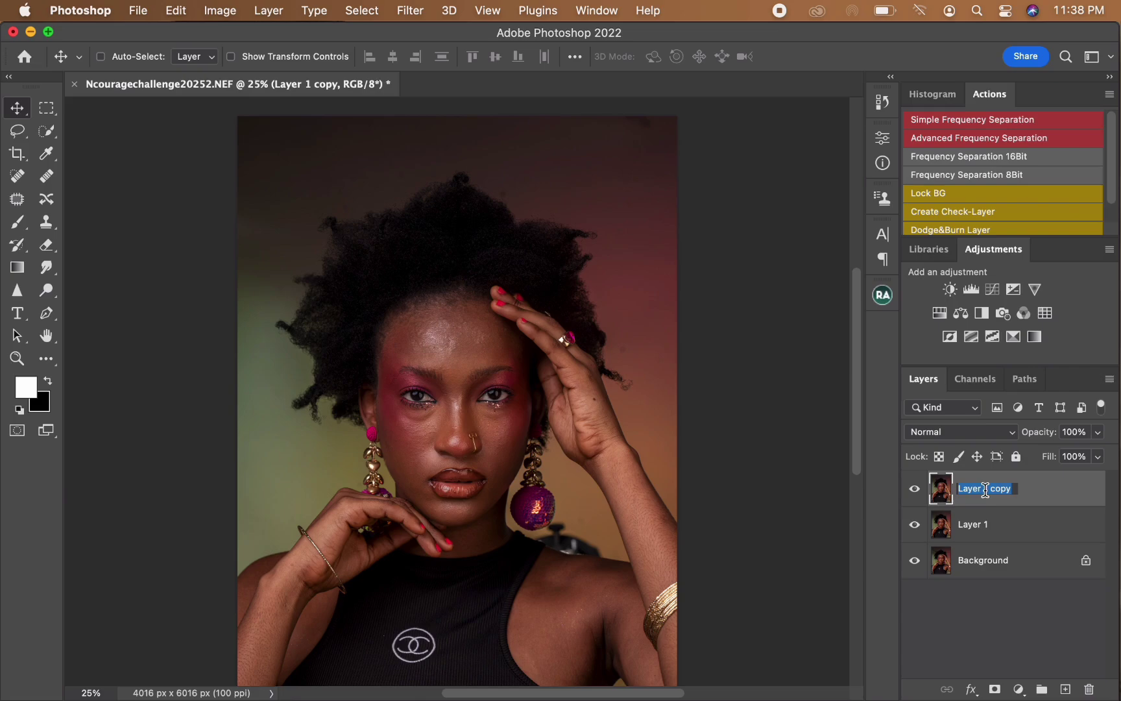
text(texture)
key(Return)
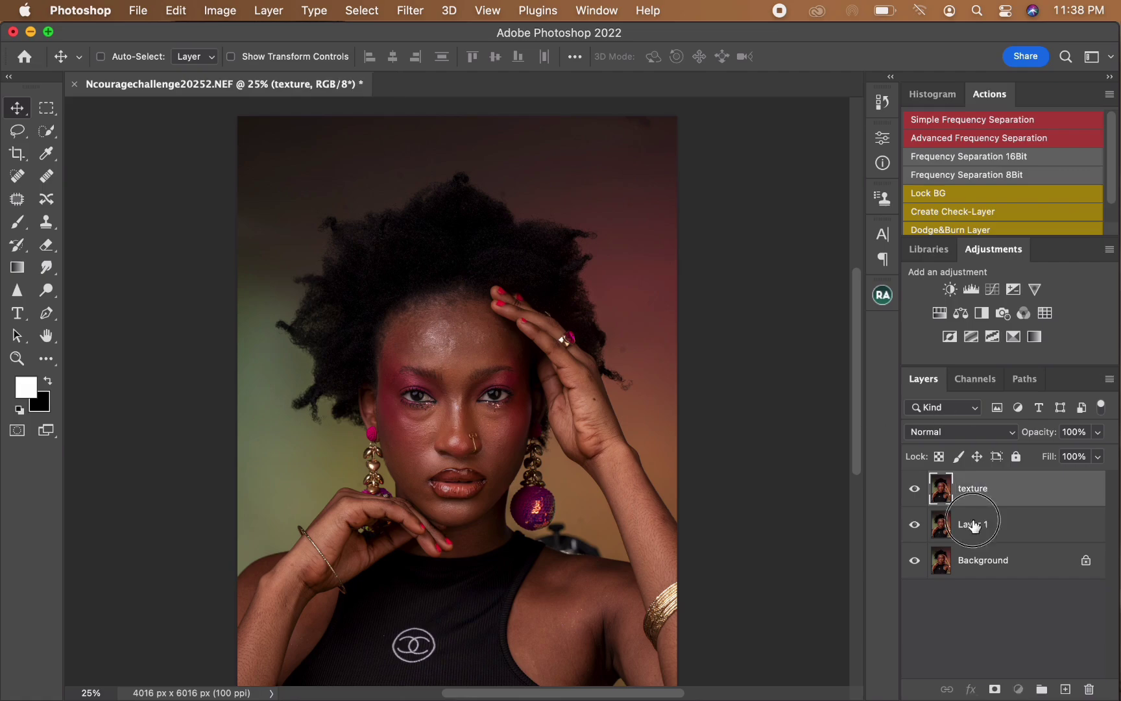
double_click(973, 525)
text(col)
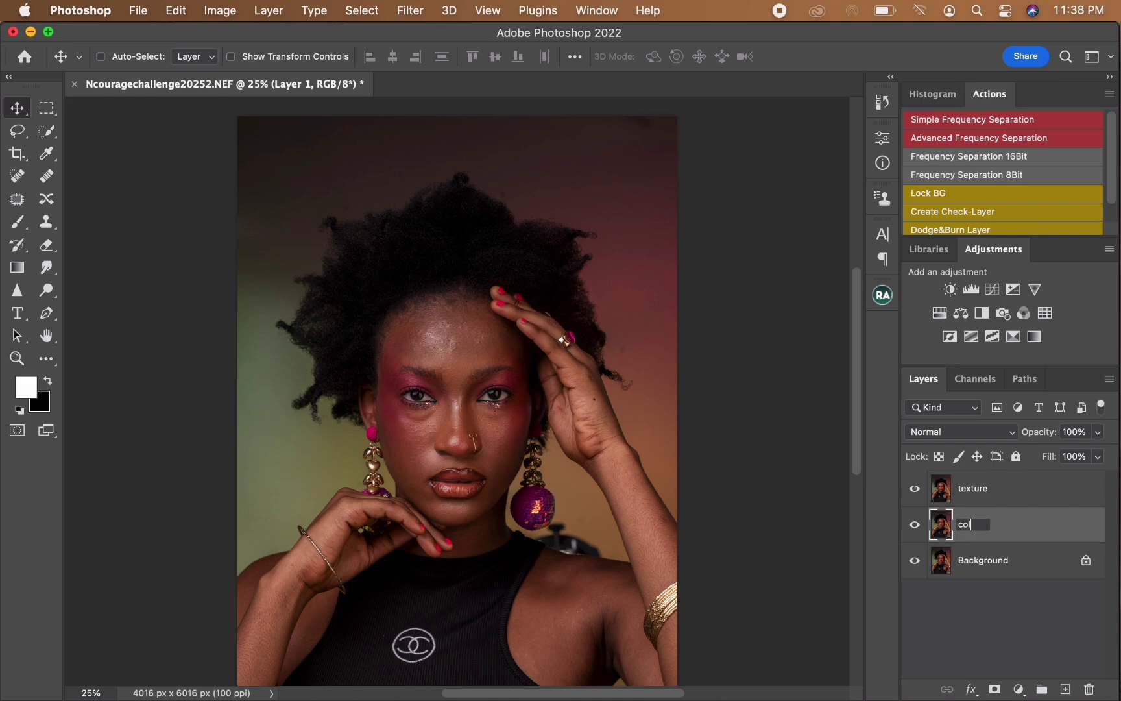
text(or)
key(Return)
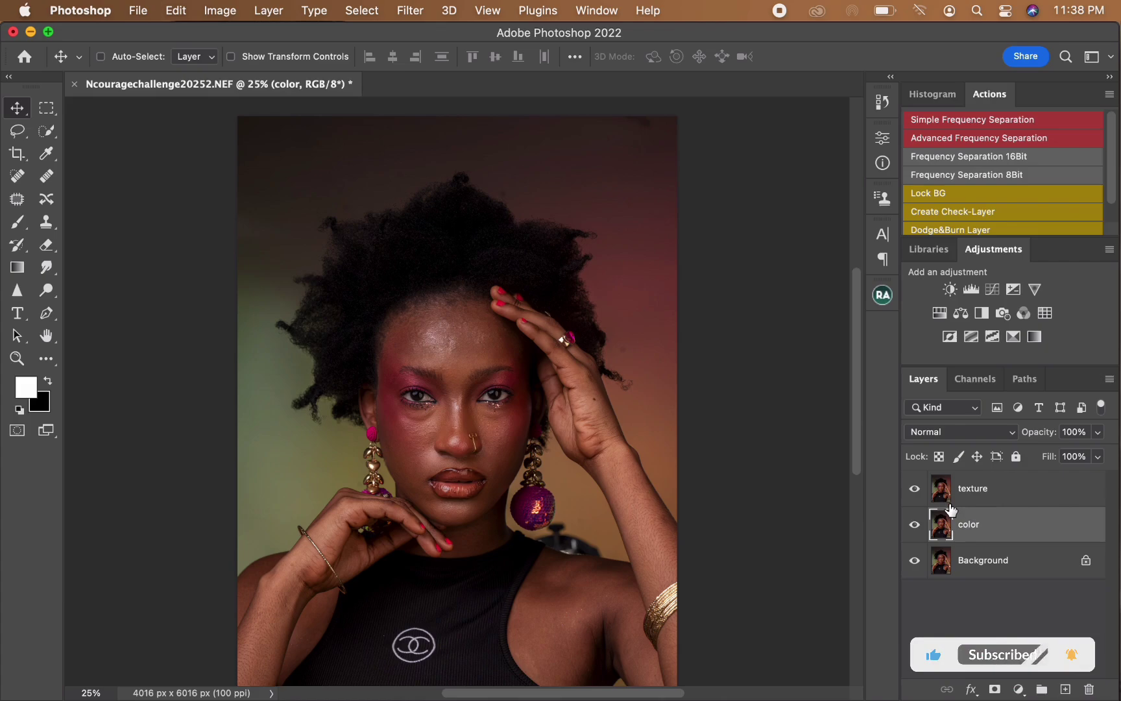
Hide the texture layer and apply a Gaussian Blur with a 6.6-pixel radius to the color layer, previewing the forehead skin.
click(915, 489)
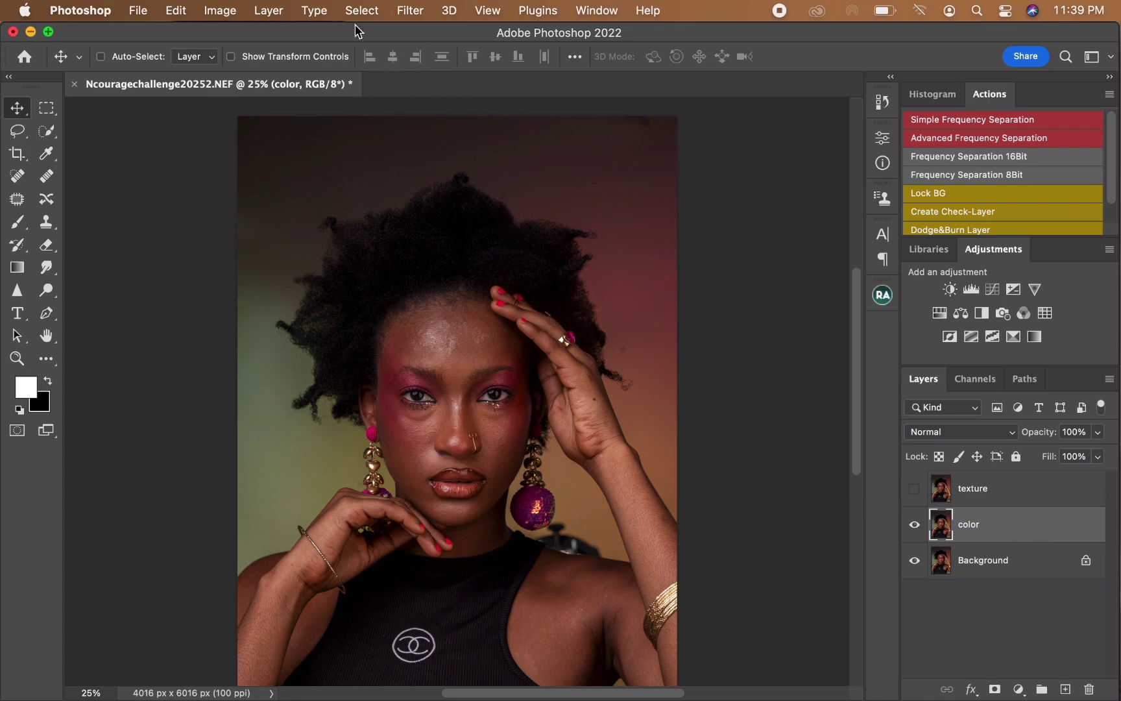
click(409, 10)
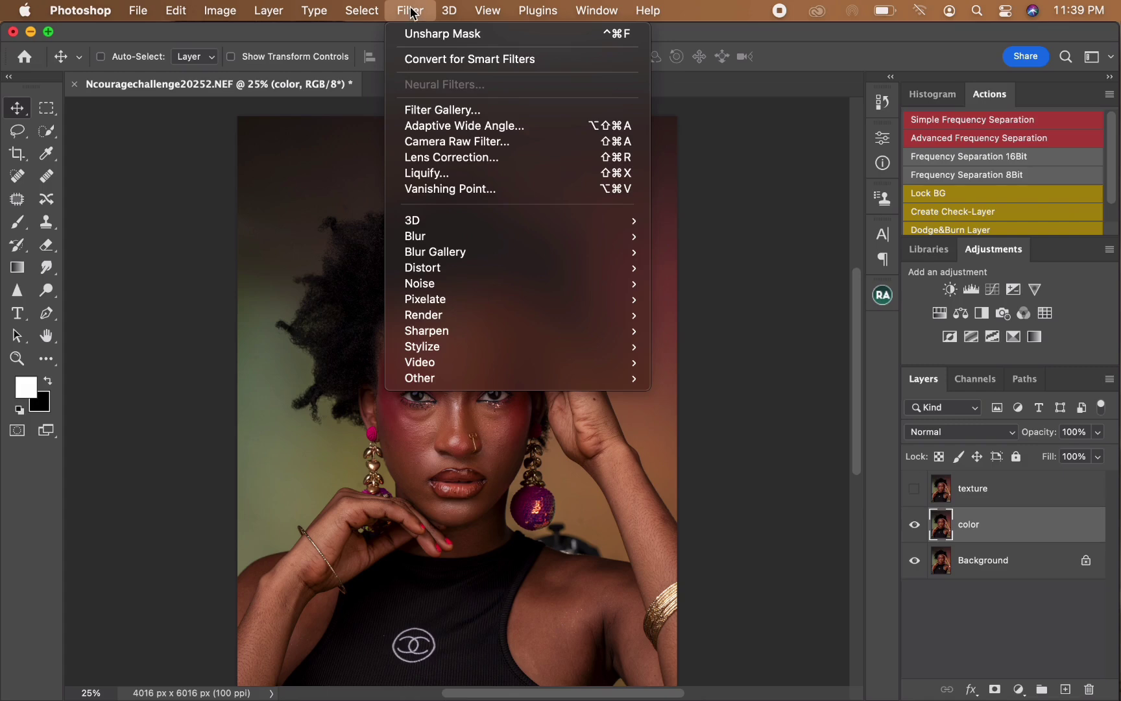
mouse_move(448, 239)
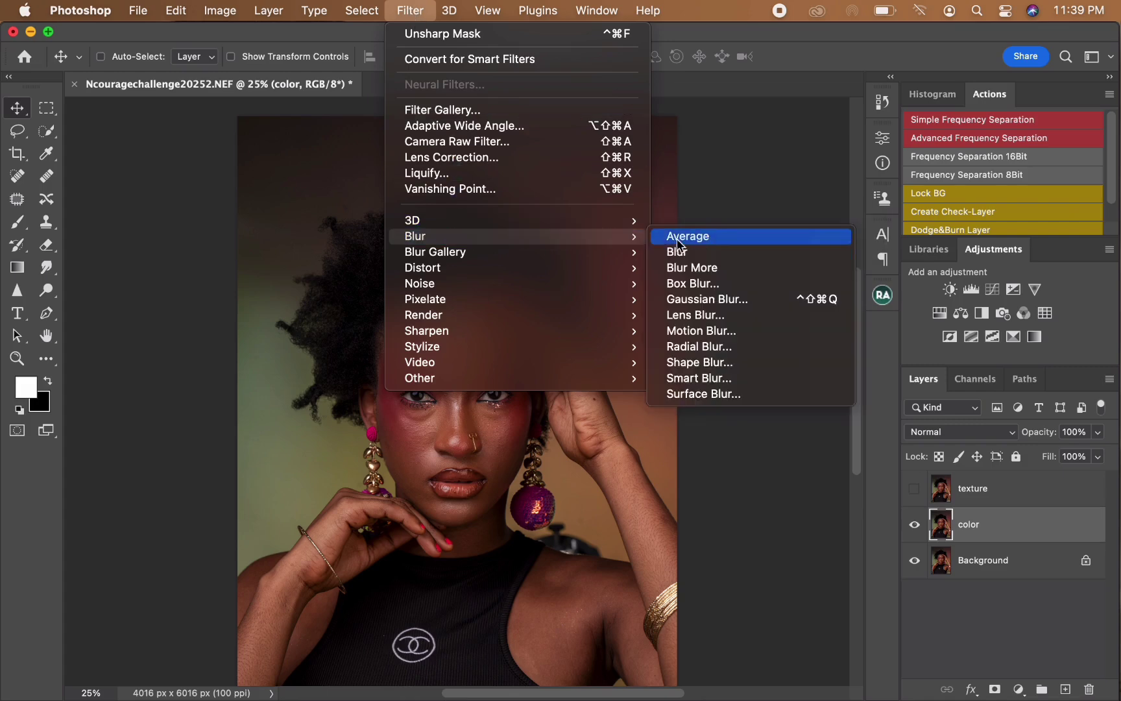
click(698, 299)
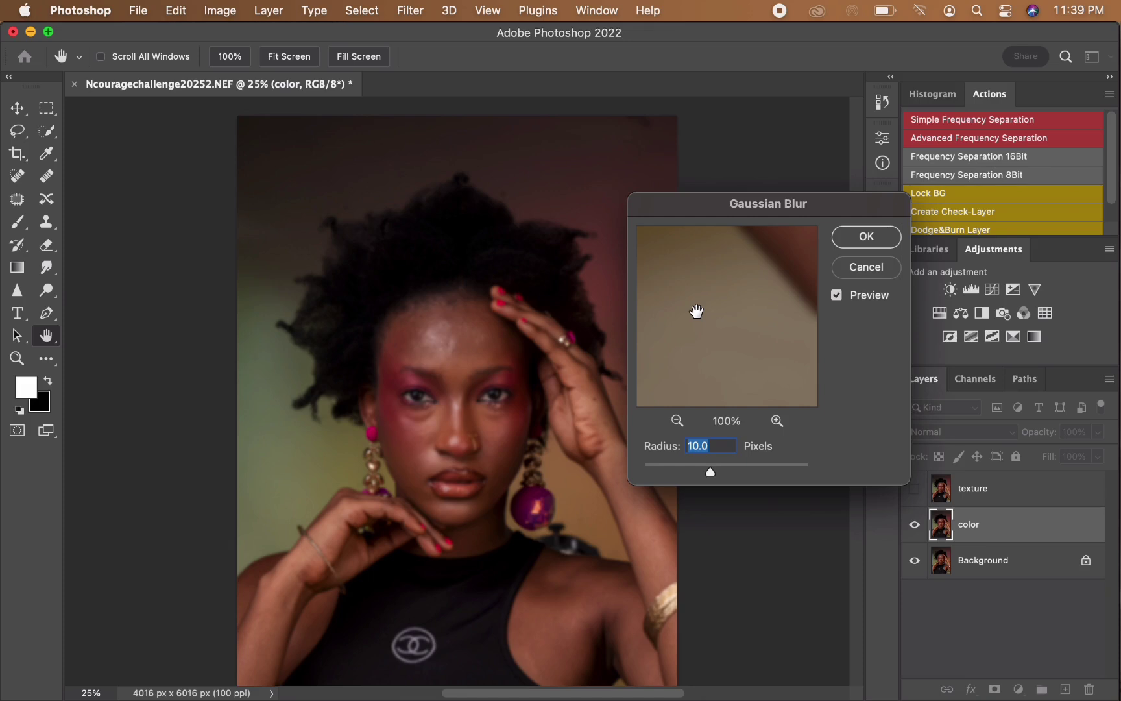
drag(709, 471, 644, 471)
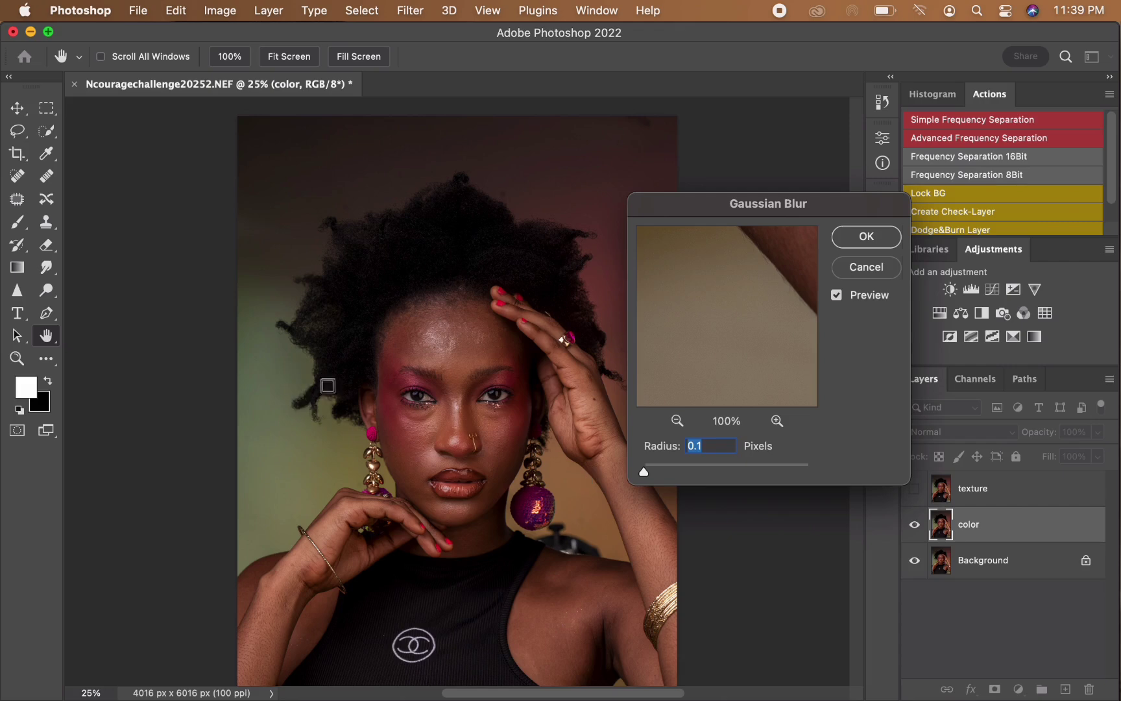
click(455, 361)
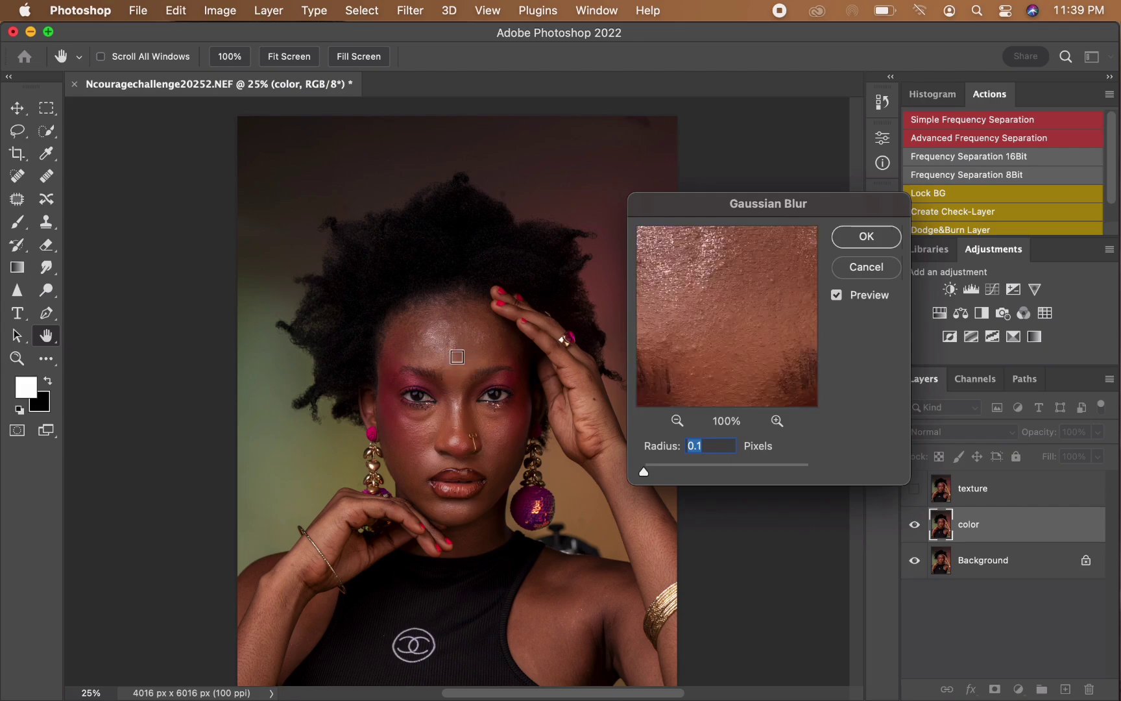
click(457, 357)
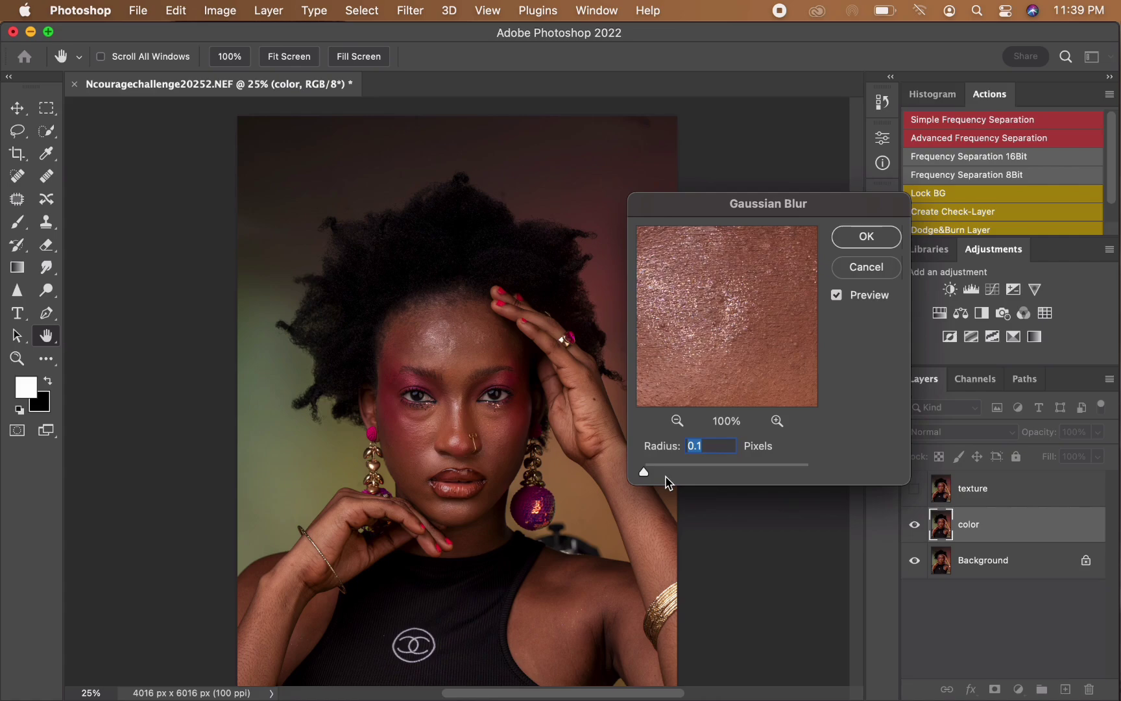
drag(643, 472, 695, 472)
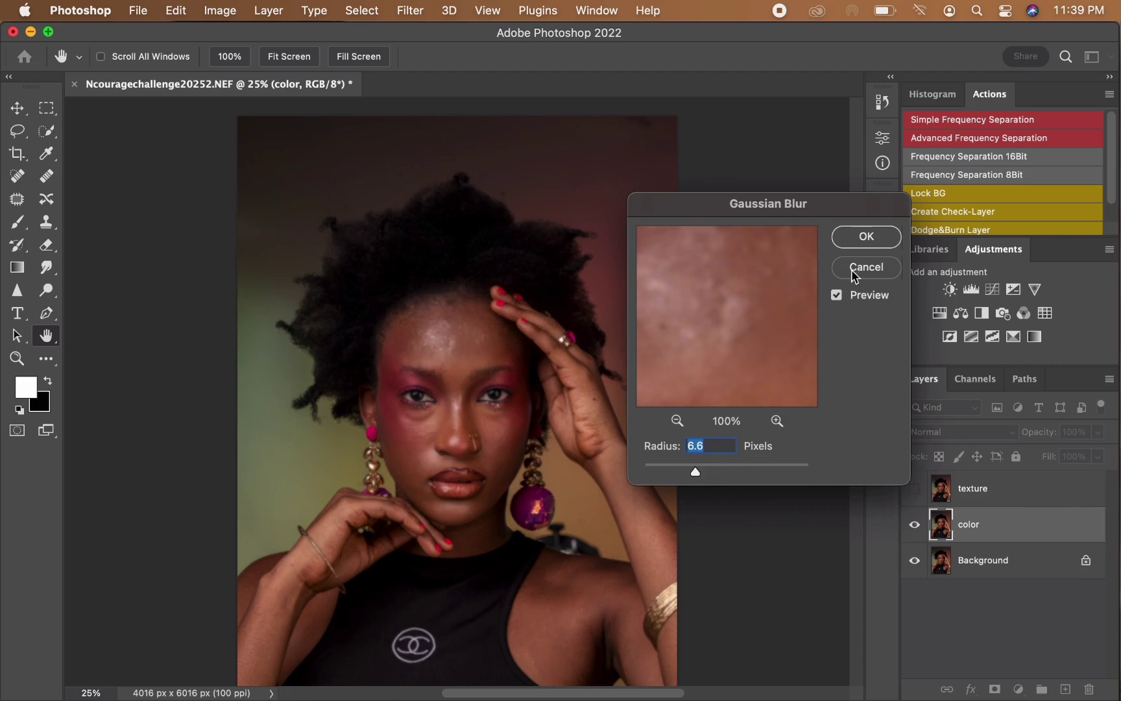
click(846, 240)
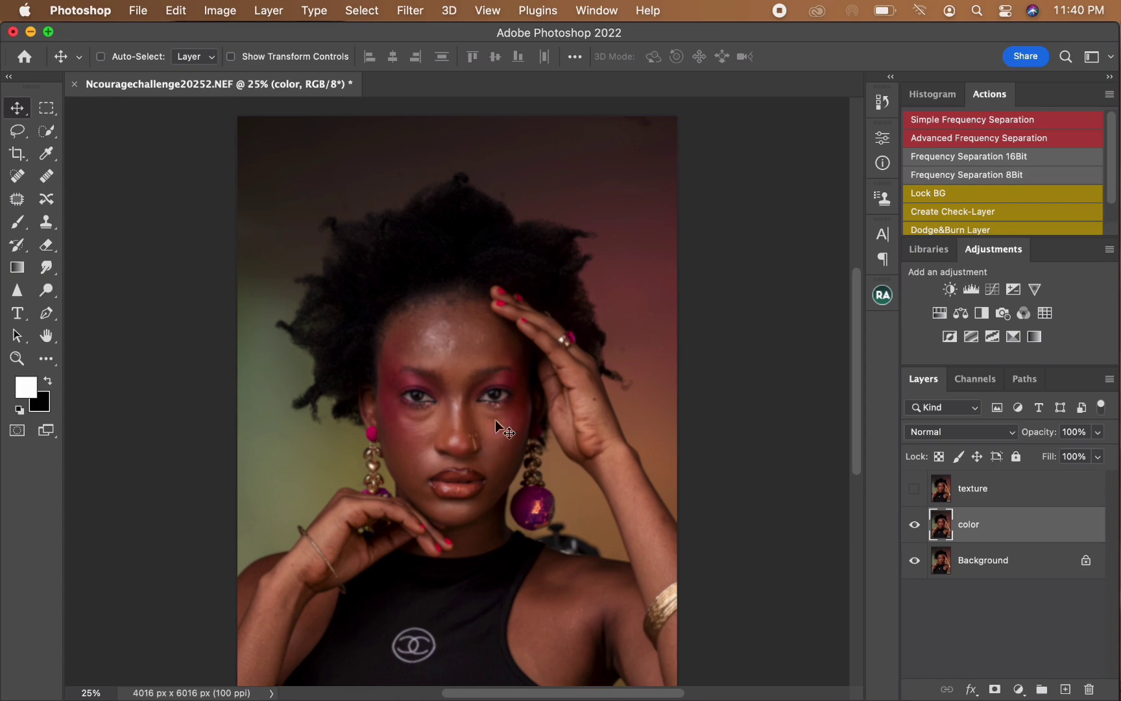
Show the texture layer, use Apply Image with the color layer, Subtract, scale 2 and offset 128, and set its blend mode to Linear Light.
click(996, 493)
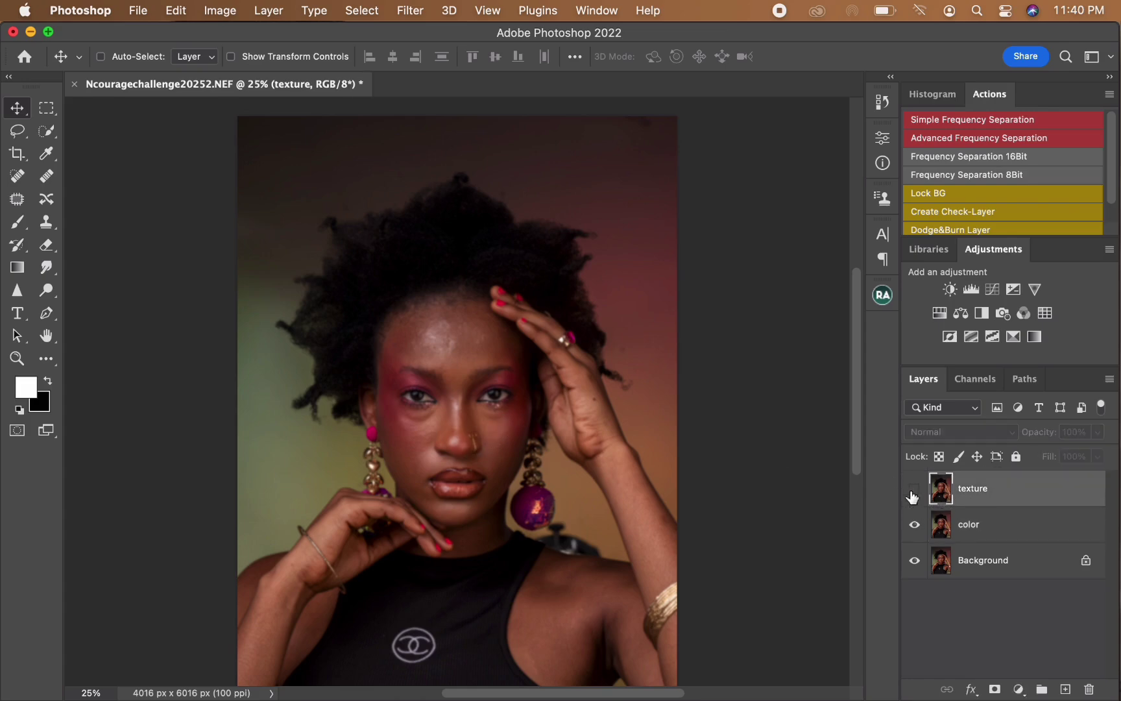
click(915, 489)
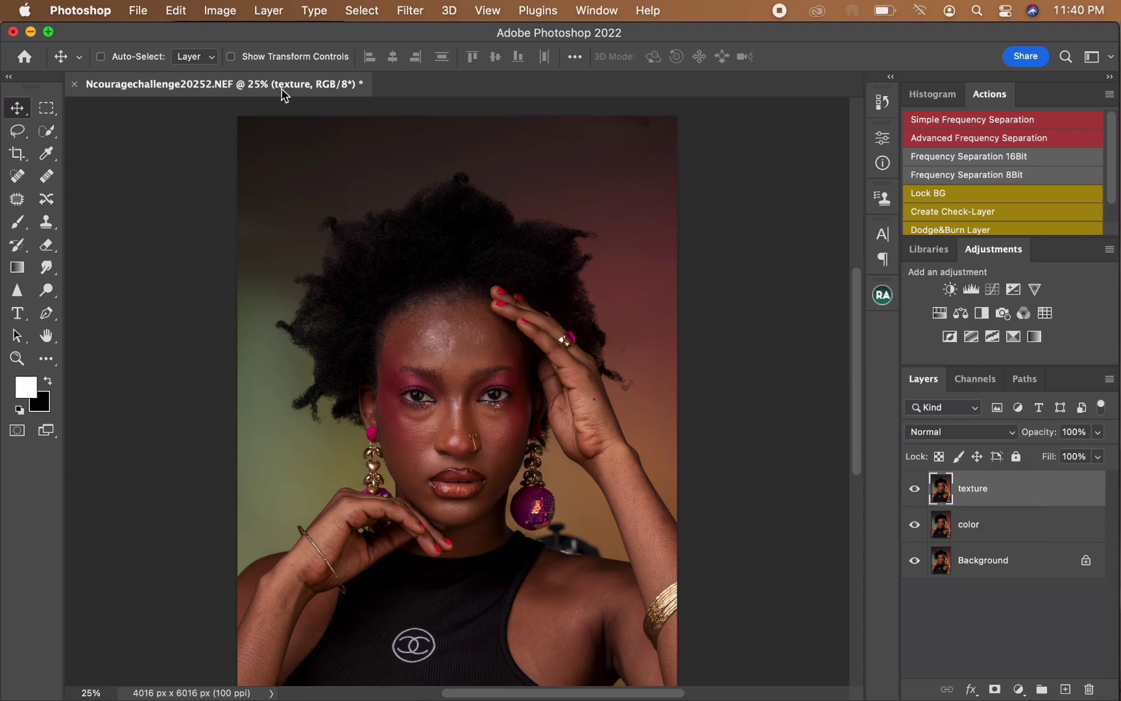
click(221, 12)
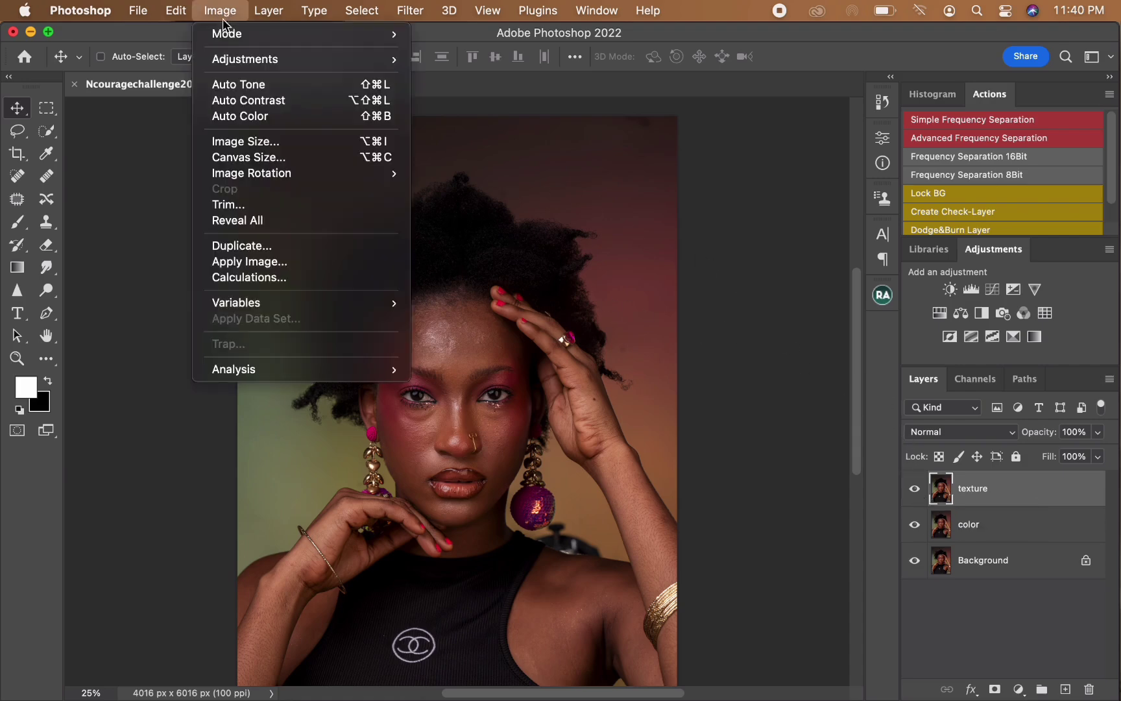
click(241, 261)
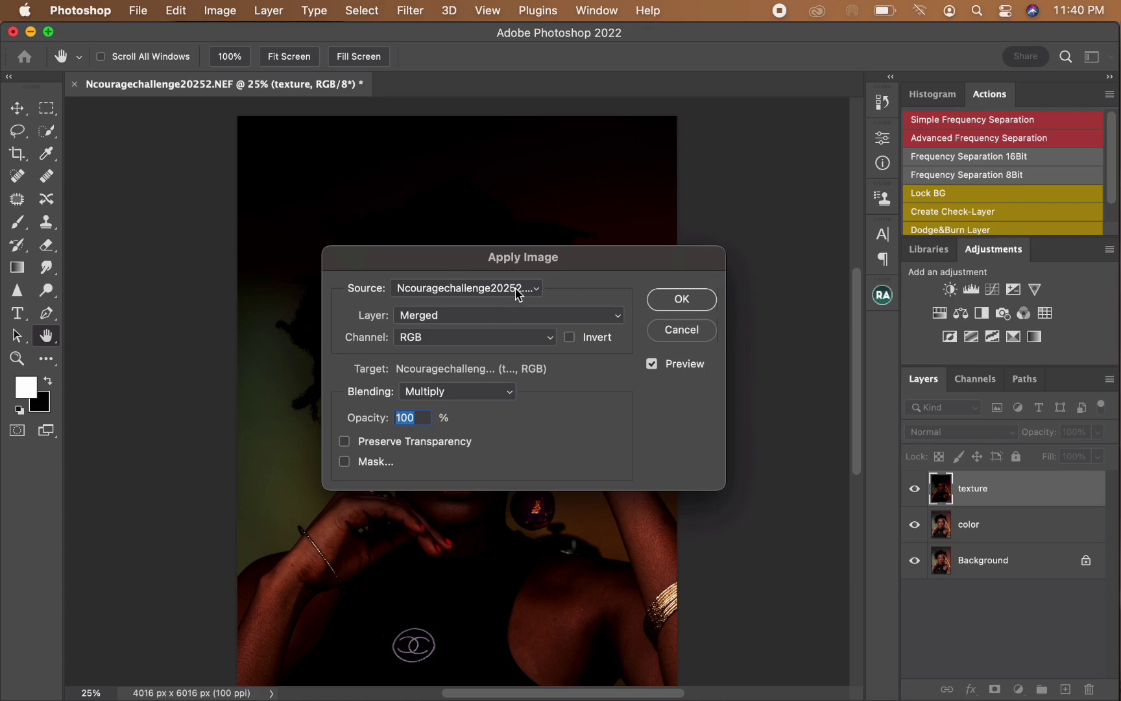
click(488, 317)
click(439, 363)
click(458, 394)
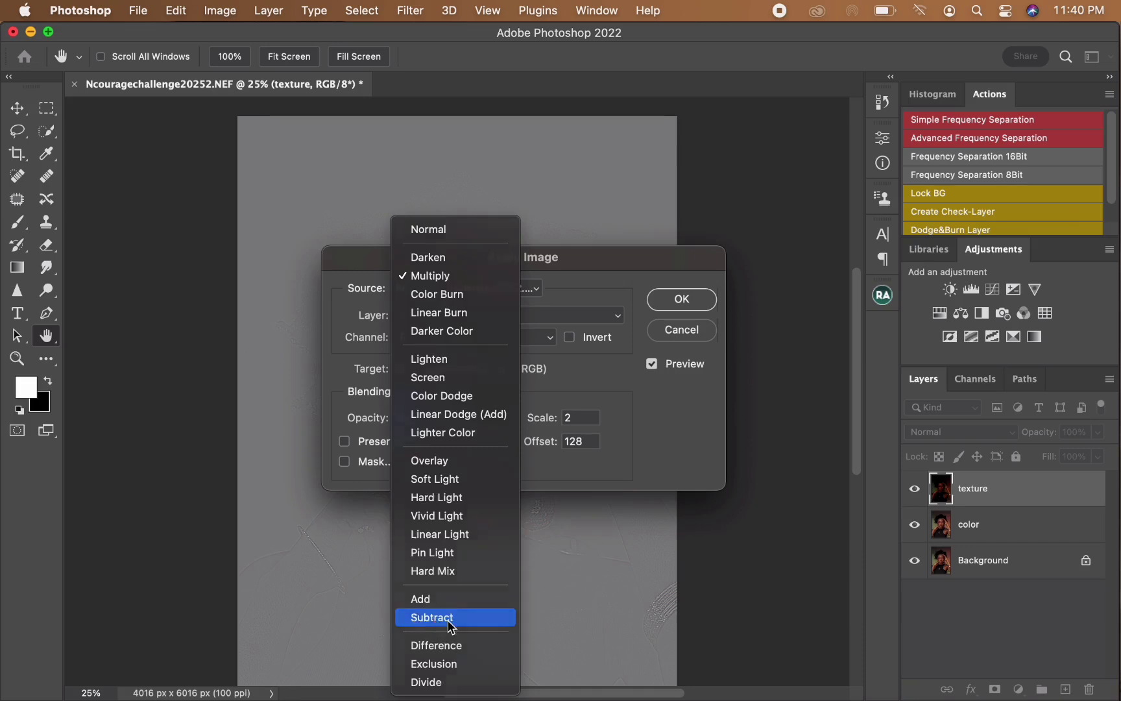
click(435, 619)
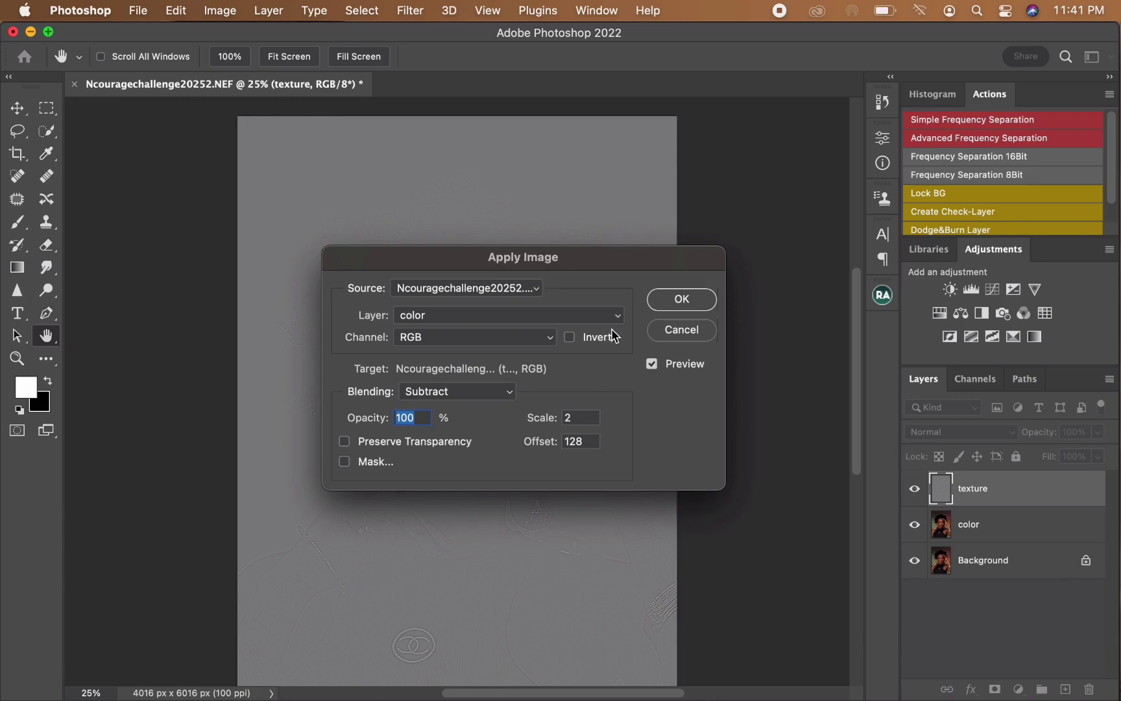
click(675, 304)
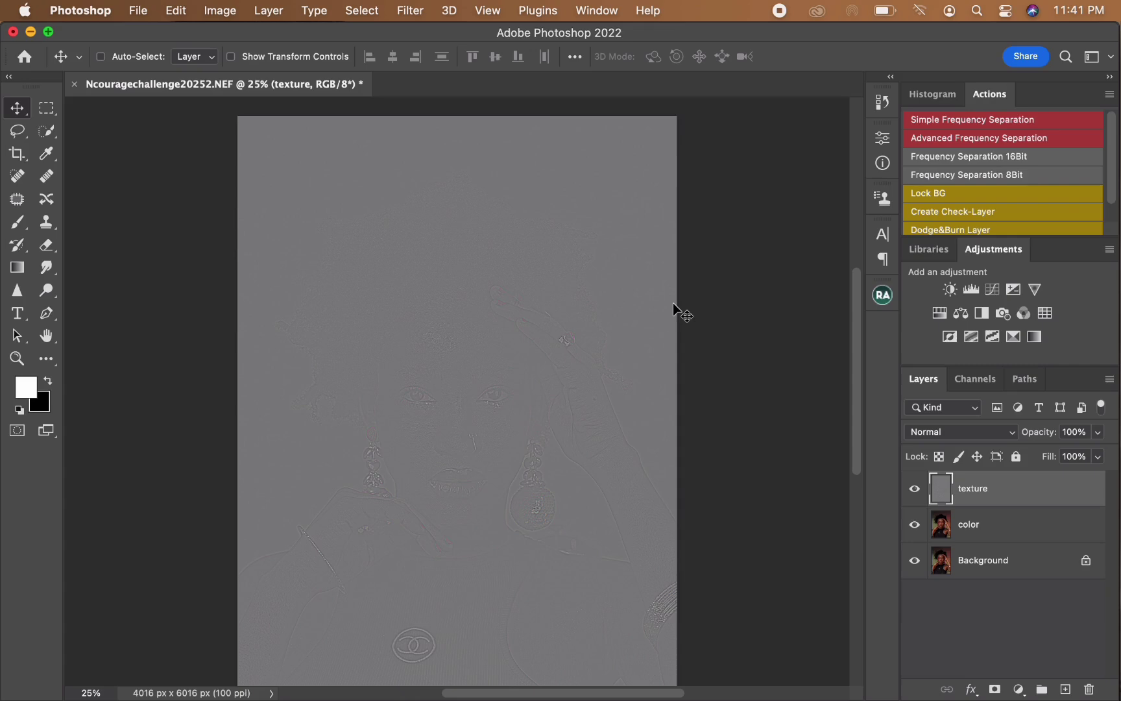
click(931, 433)
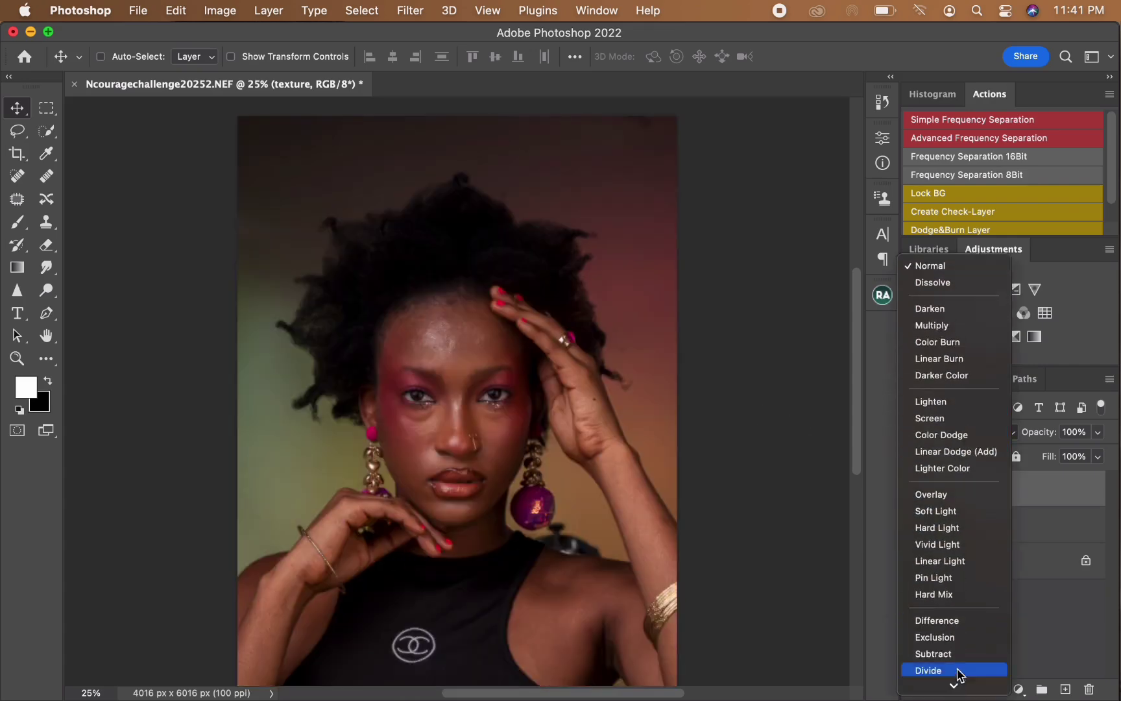
click(951, 561)
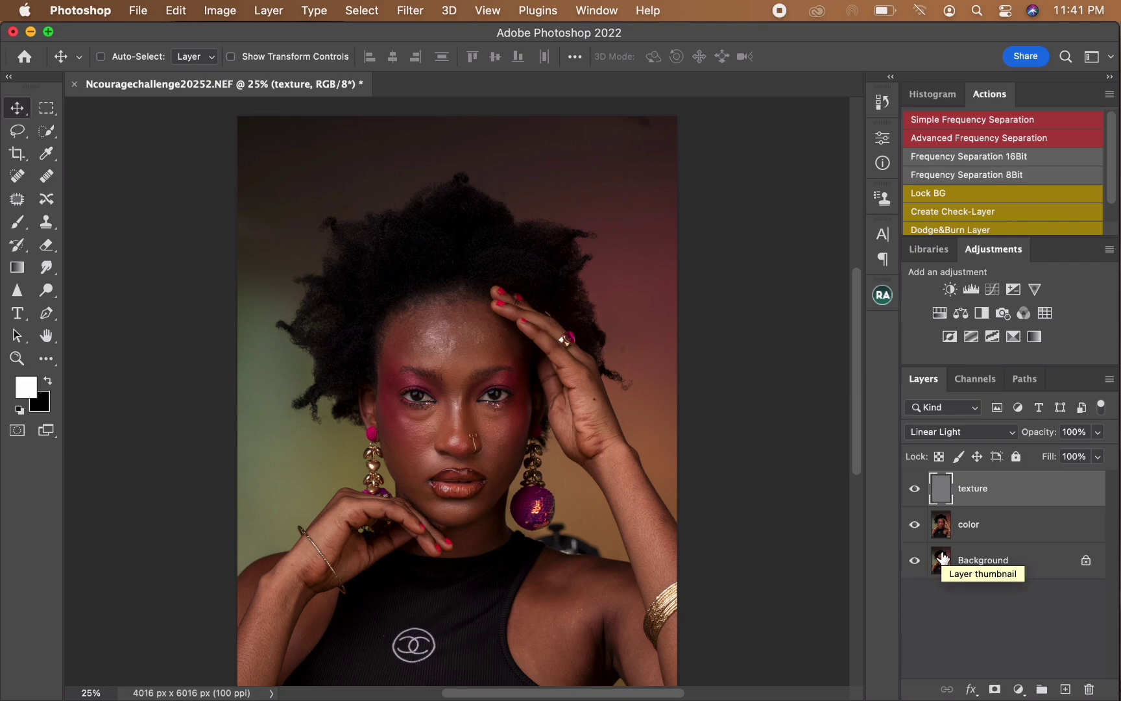
Group the texture and color layers and name the group "frequency separation".
super+click(1024, 528)
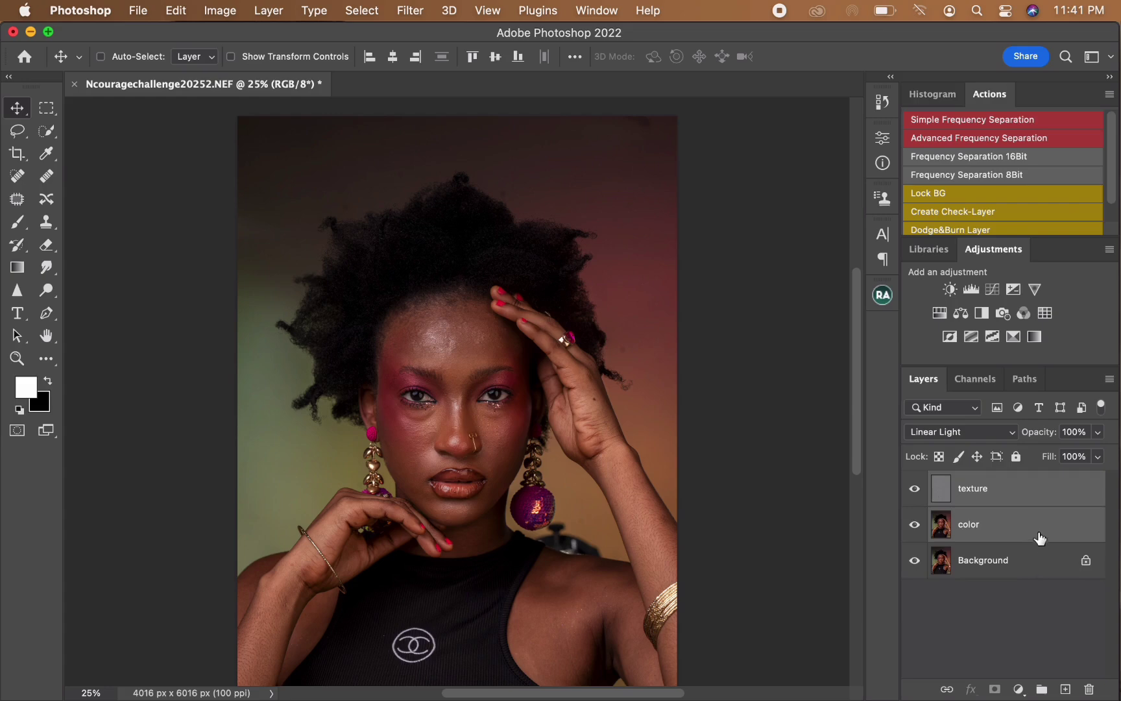
drag(1039, 537, 1041, 687)
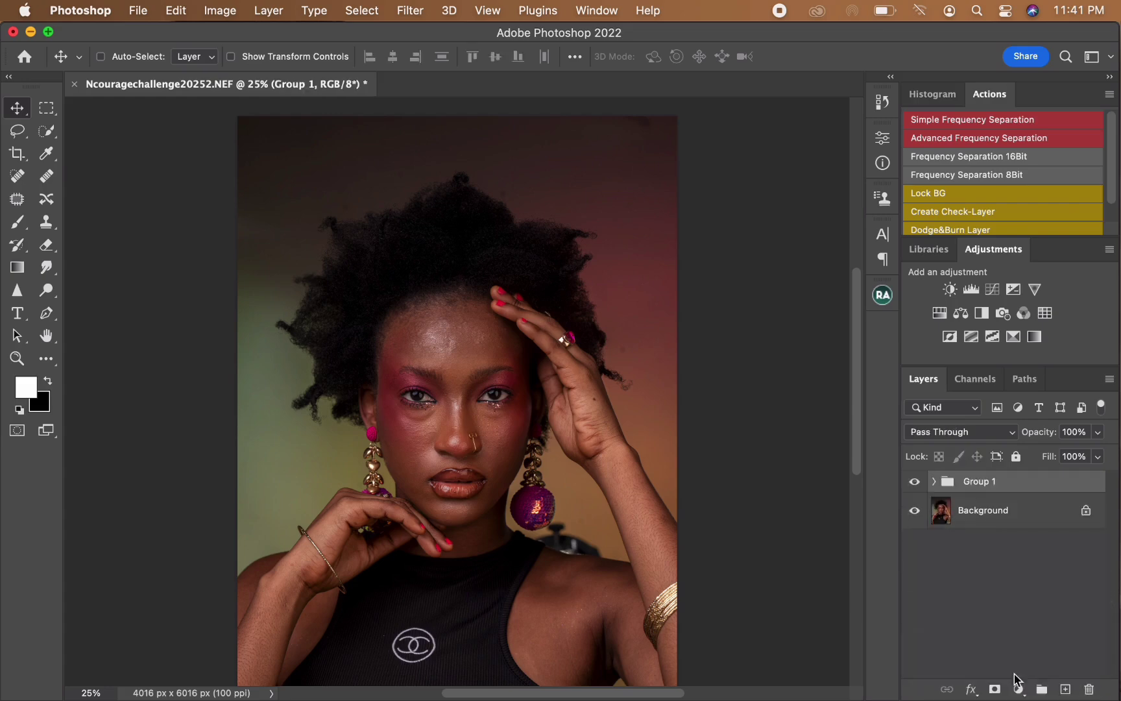
double_click(979, 482)
text(frequency s)
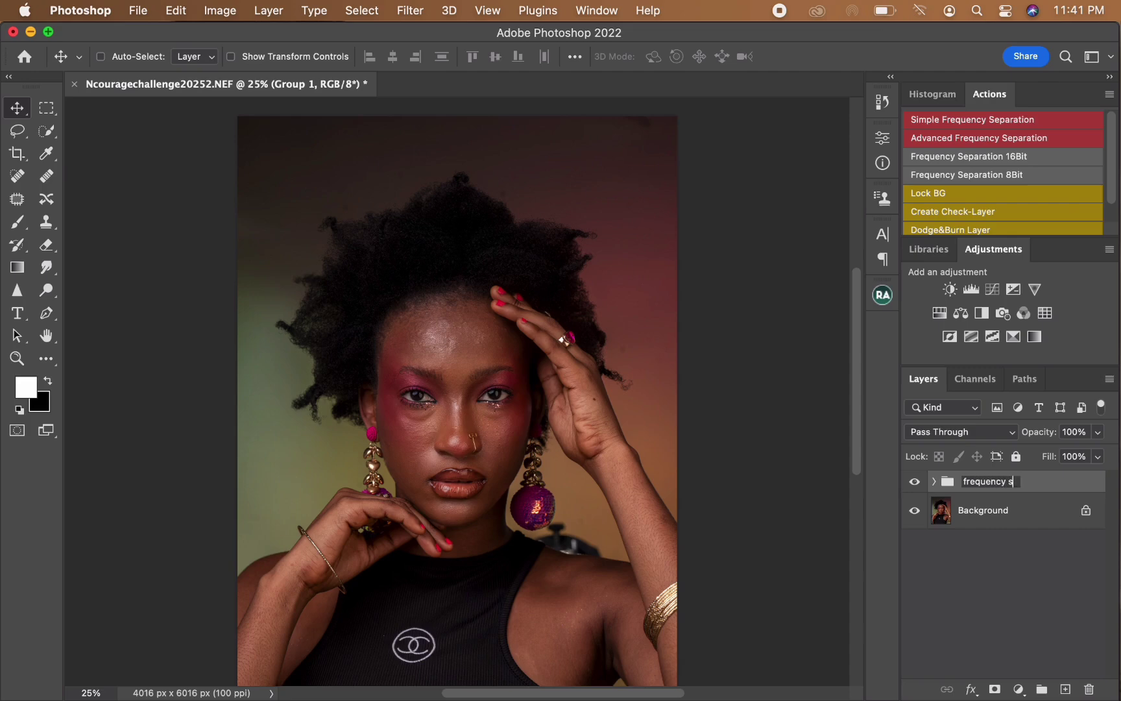
text(eparation)
key(Return)
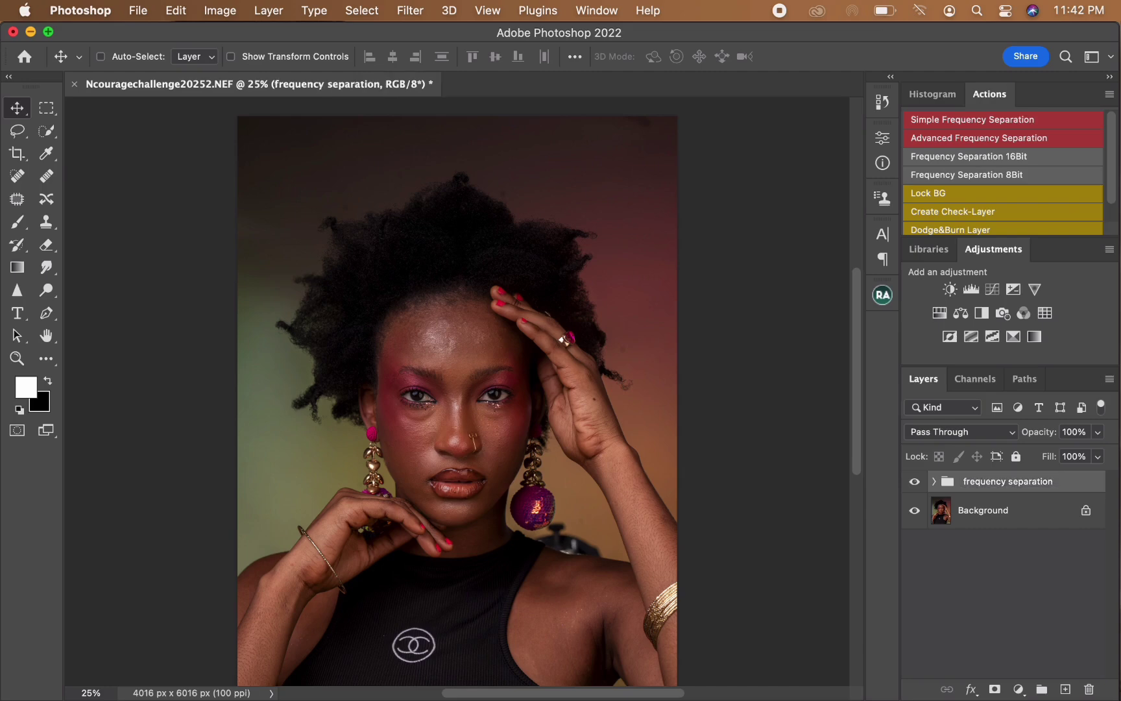
Select the color layer inside the frequency separation group and set up the Mixer Brush with a cleaned brush load.
click(934, 481)
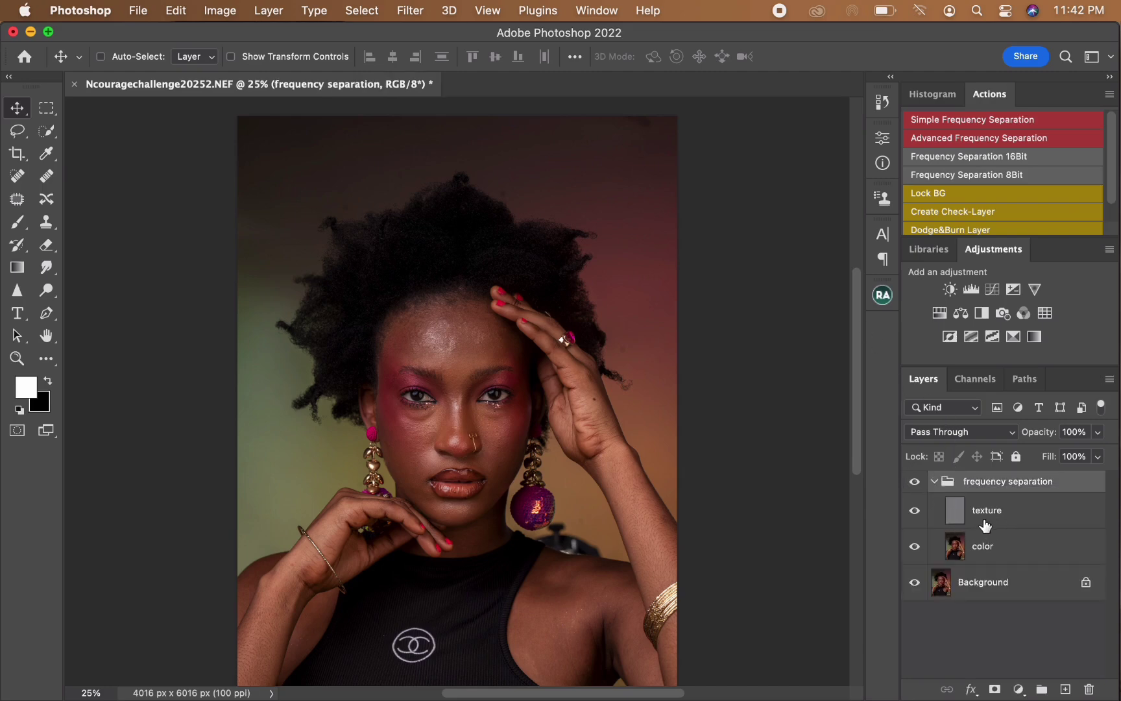
click(1017, 514)
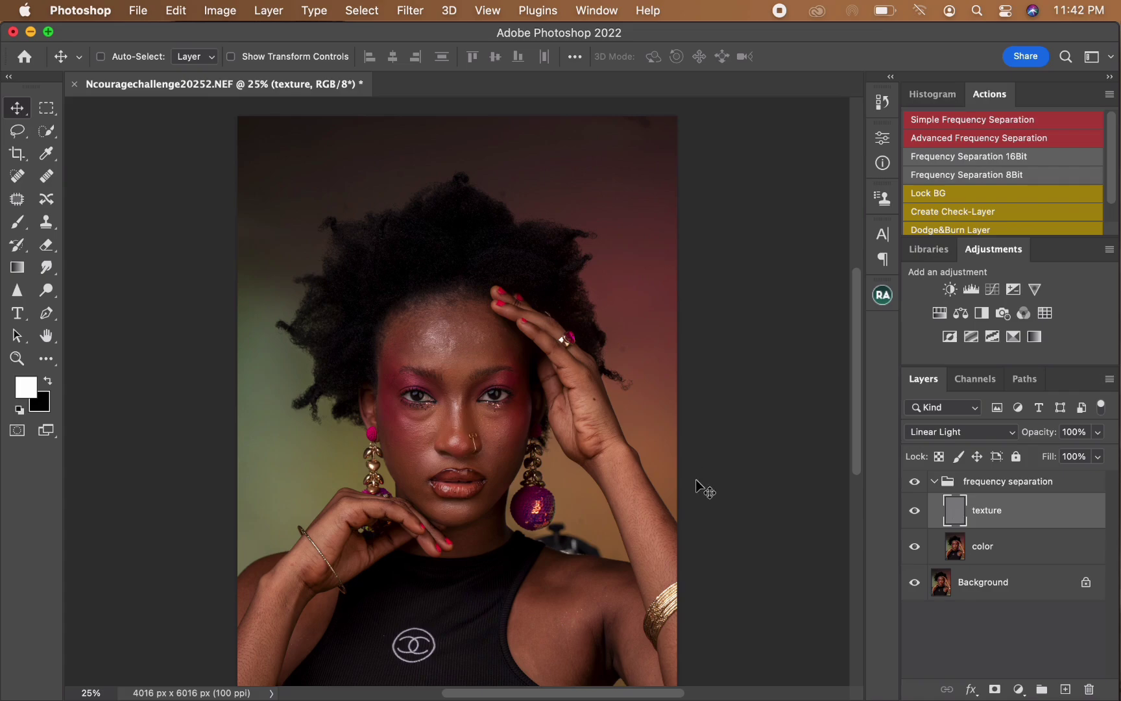
click(1013, 546)
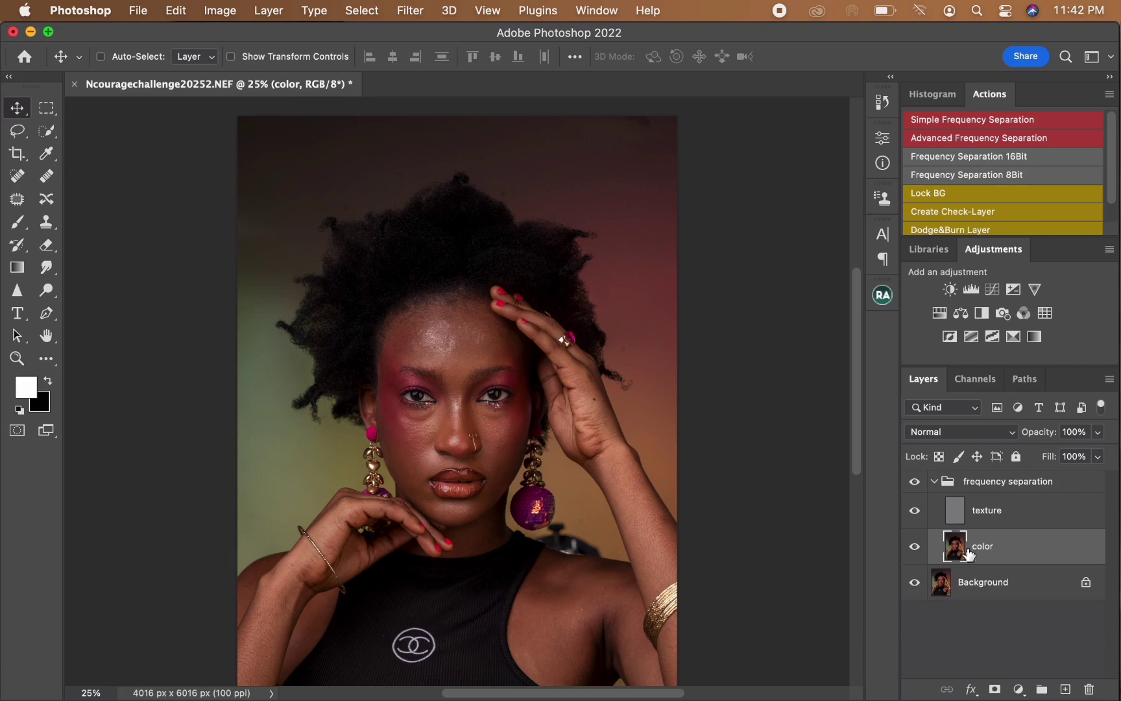
click(47, 361)
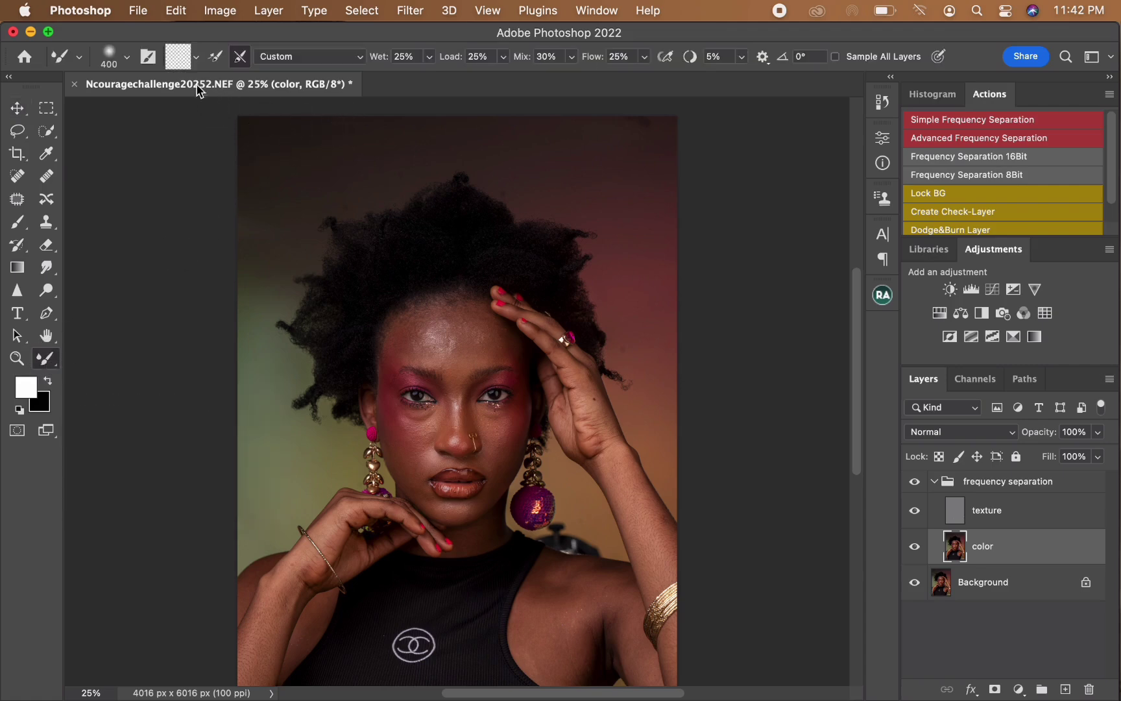
click(196, 57)
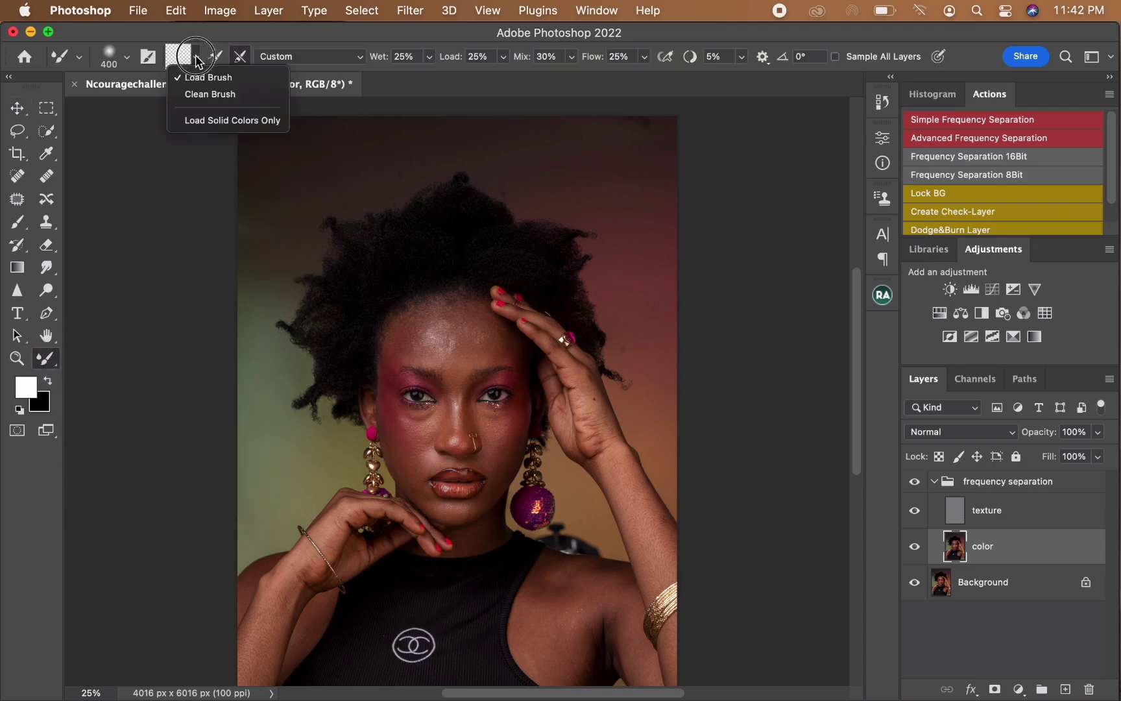
click(210, 94)
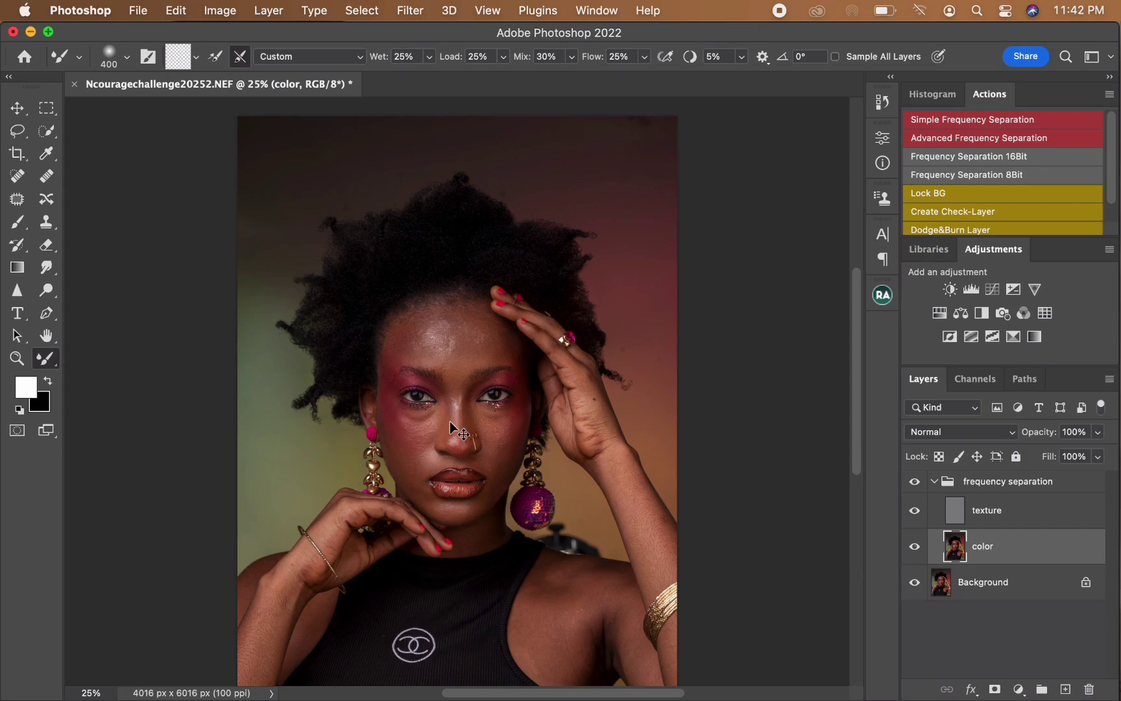
Smooth the color layer's skin along the left side of the forehead below the hairline with a 175 px Mixer Brush.
key(super+plus)
key(super+plus)
key(super+plus)
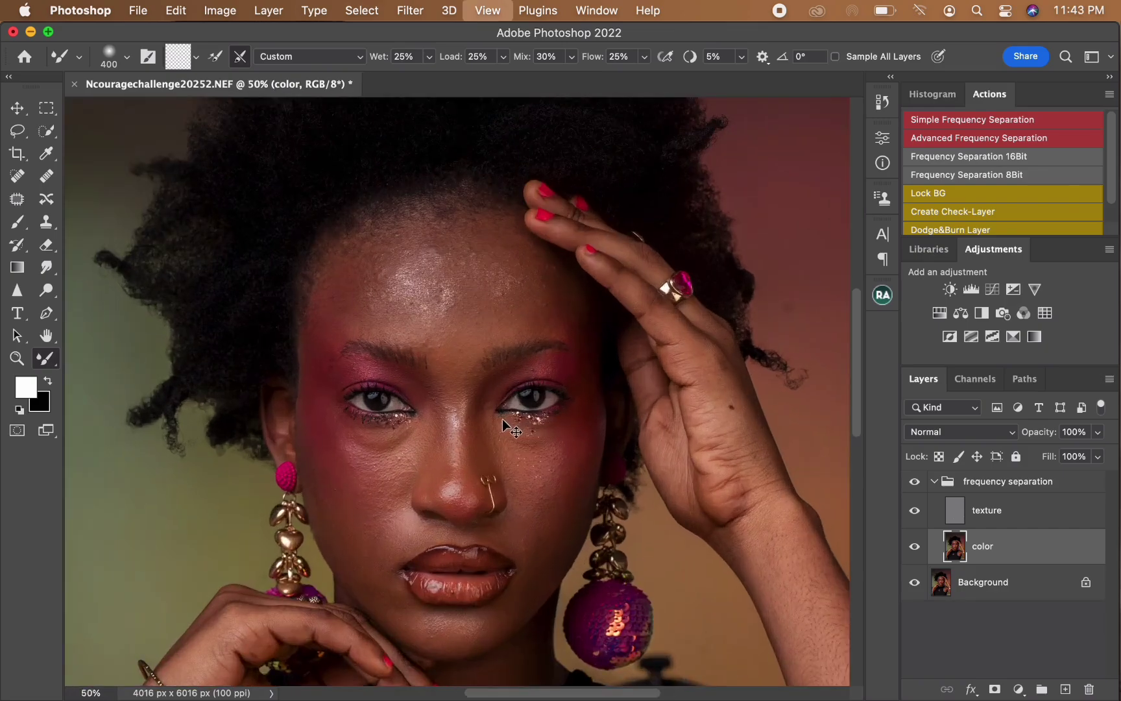
key(super+minus)
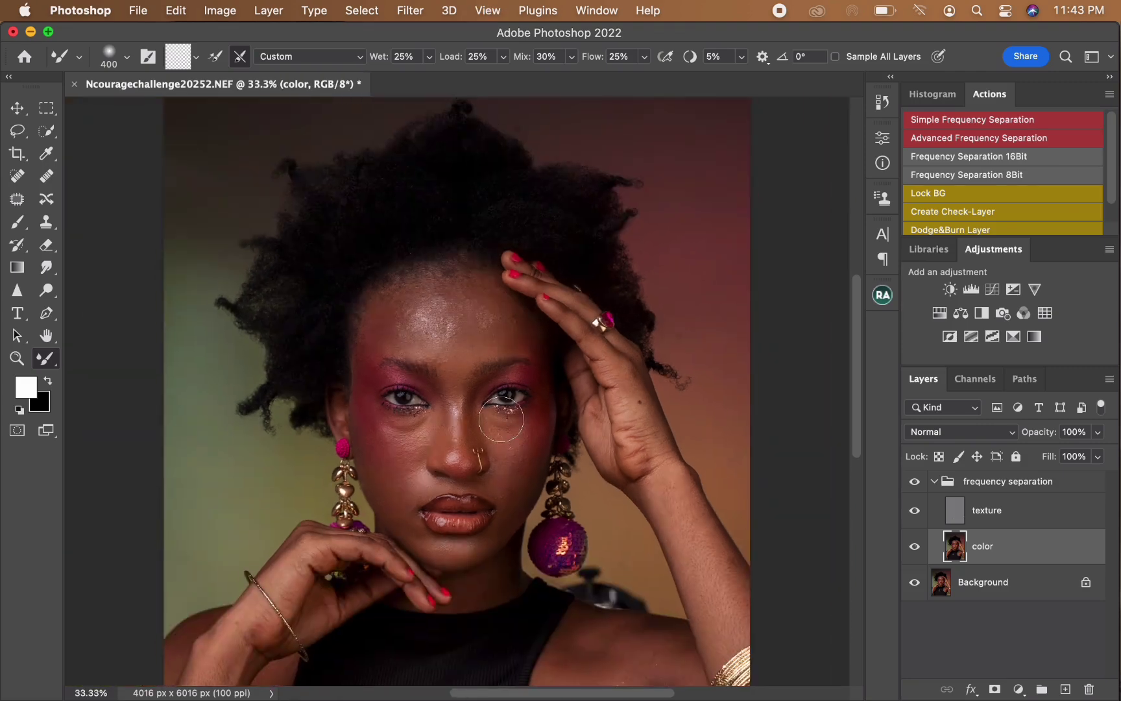
key(bracketleft)
key(bracketleft)
key(bracketleft)
key(bracketleft)
key(bracketleft)
key(bracketleft)
key(bracketleft)
key(bracketright)
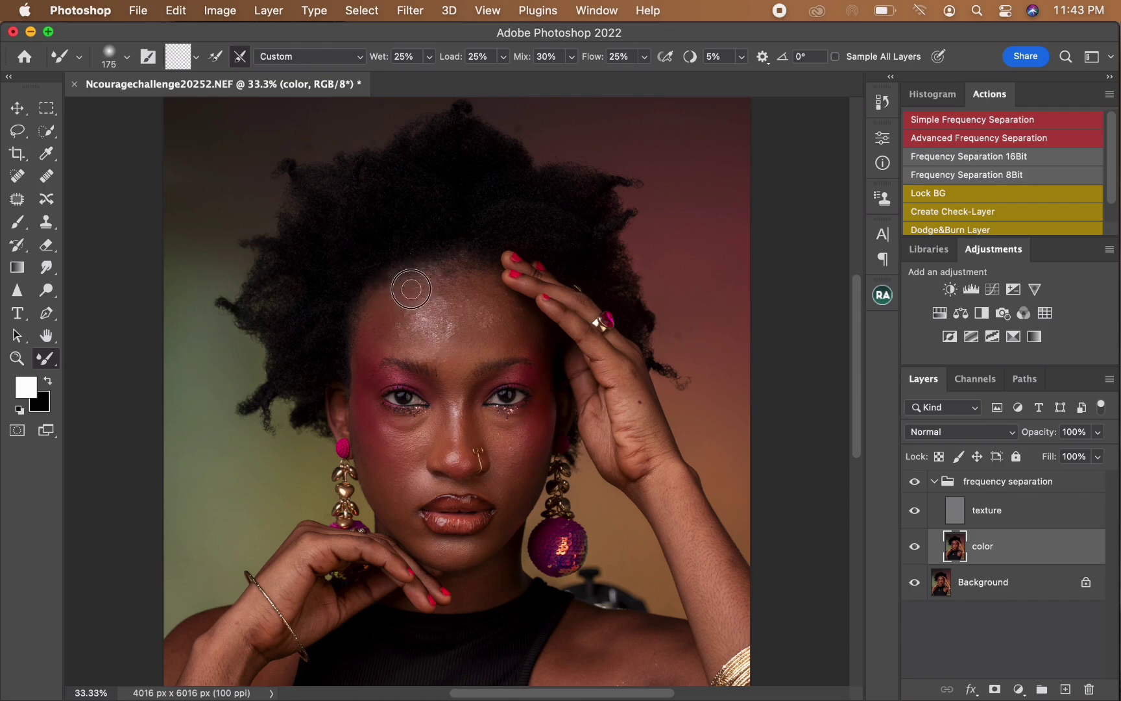
mouse_move(401, 289)
mouse_down()
mouse_move(404, 310)
mouse_move(387, 340)
mouse_move(403, 334)
mouse_move(400, 295)
mouse_move(381, 343)
mouse_move(442, 339)
mouse_move(439, 294)
mouse_move(442, 305)
mouse_move(398, 300)
mouse_move(387, 318)
mouse_up()
Blend the bright highlight area in the middle of the forehead with the Mixer Brush at about 250 px.
key(bracketright)
key(bracketright)
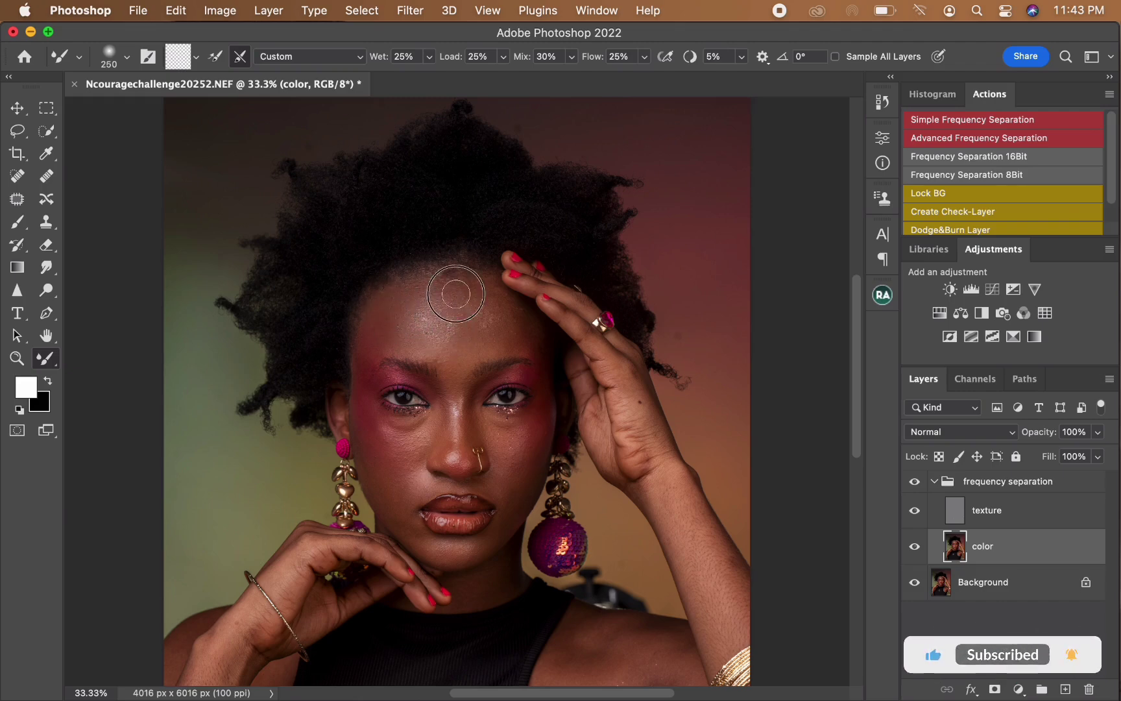
mouse_move(456, 294)
mouse_down()
mouse_move(495, 299)
mouse_move(502, 312)
mouse_move(508, 300)
mouse_move(511, 318)
mouse_move(459, 314)
mouse_up()
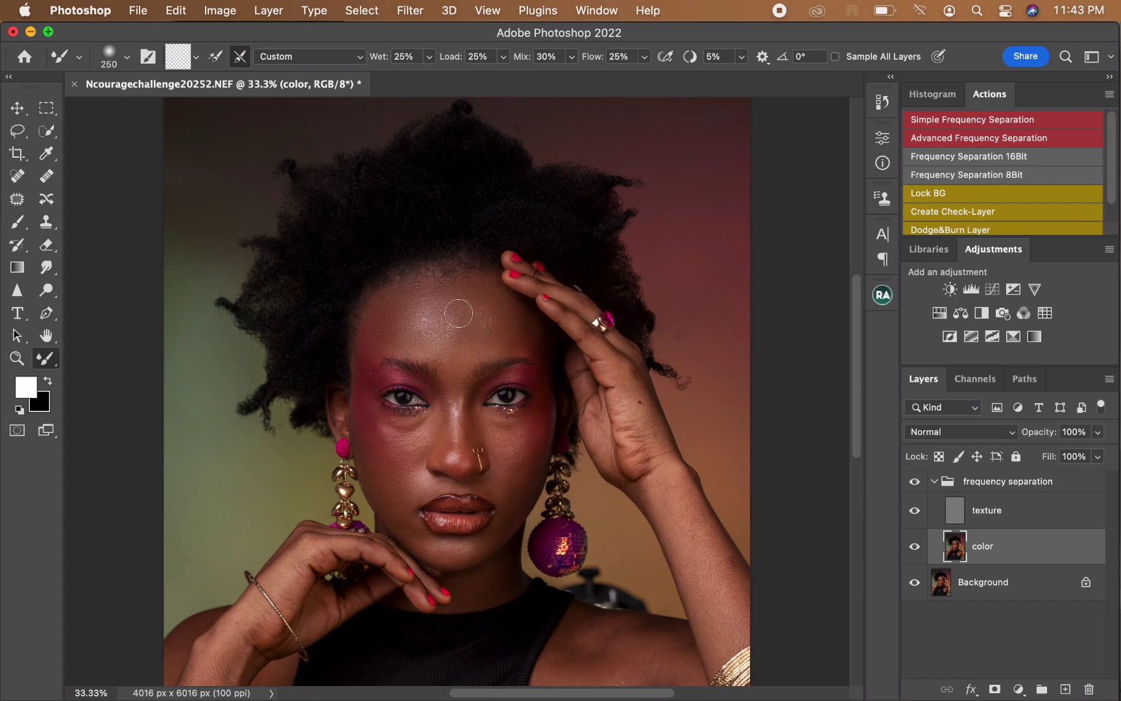
key([)
mouse_move(445, 325)
mouse_down()
mouse_move(518, 344)
mouse_move(458, 300)
mouse_move(449, 329)
mouse_move(434, 323)
mouse_move(454, 356)
mouse_move(443, 363)
mouse_up()
Blend the skin at the left temple, beside the outer end of the eyebrow, with a smaller Mixer Brush.
key(])
key(])
key(bracketleft)
key(bracketleft)
key(bracketleft)
drag(364, 356, 371, 360)
key(bracketright)
key(bracketright)
On the texture layer, clone clean skin over the blemishes on the forehead, between the brows and on the left cheek with a 35 px Clone Stamp.
key(super+equal)
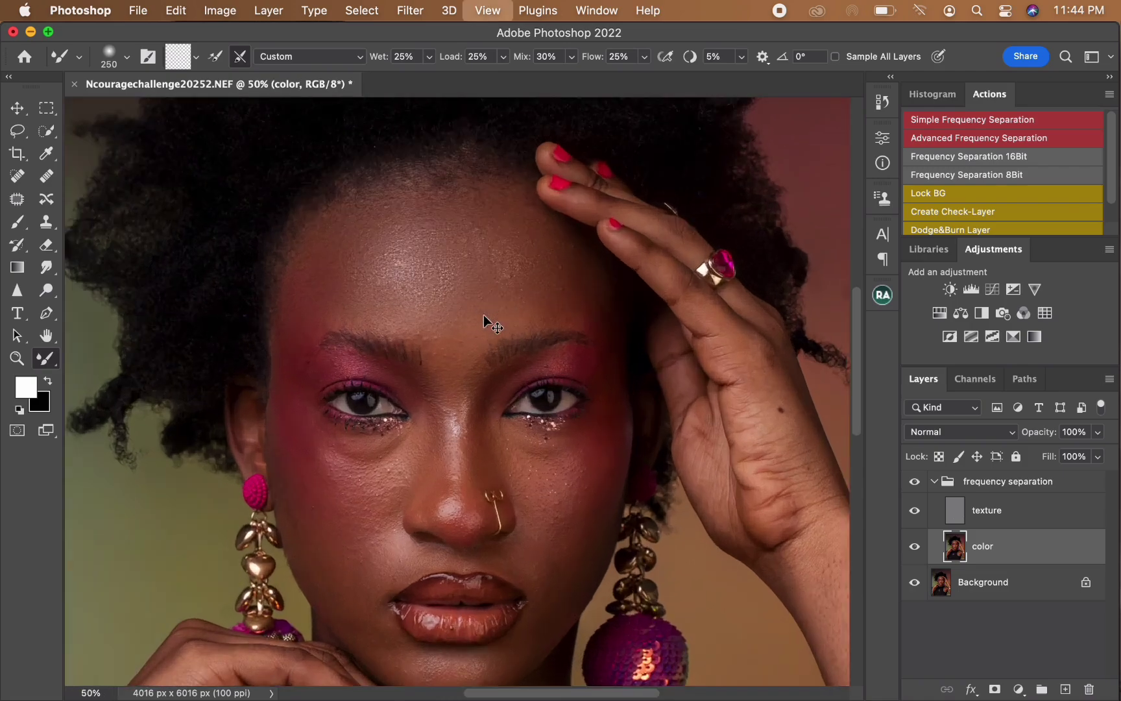
key(super+equal)
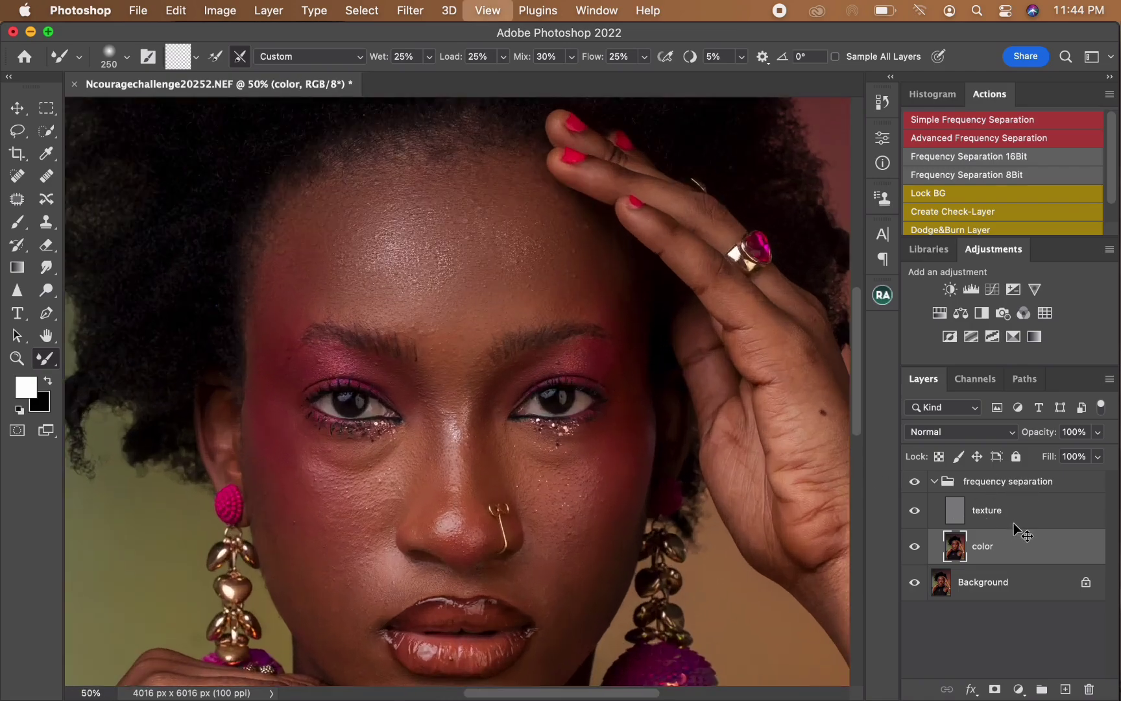
click(1013, 523)
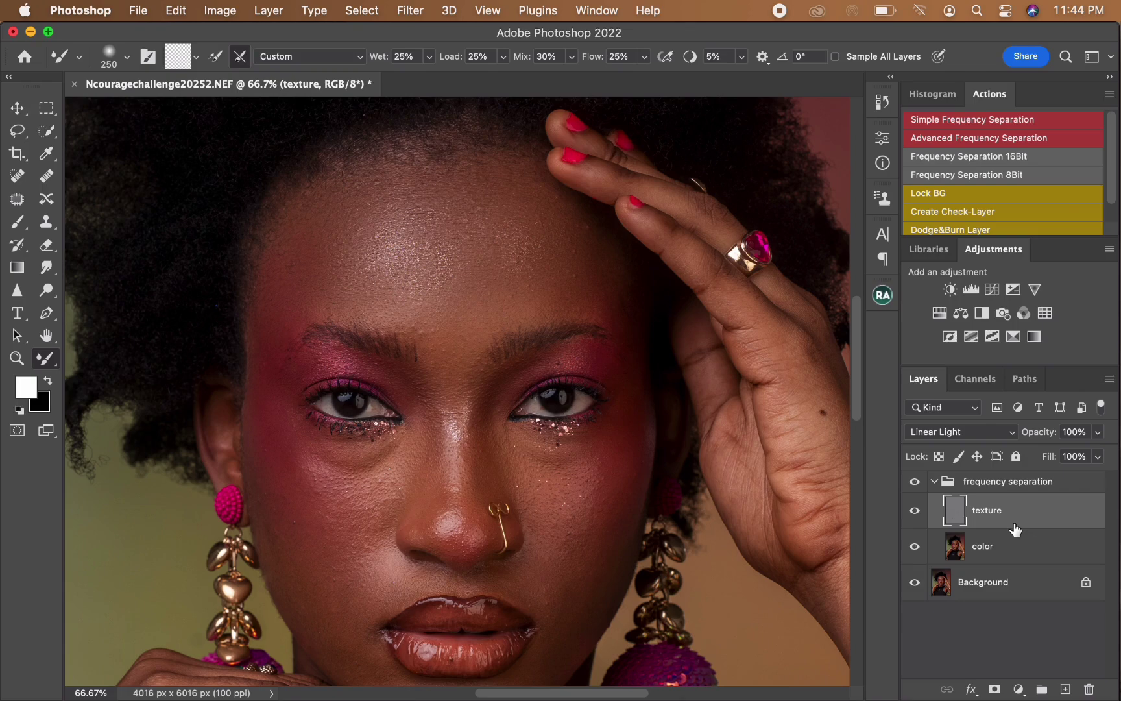
click(46, 222)
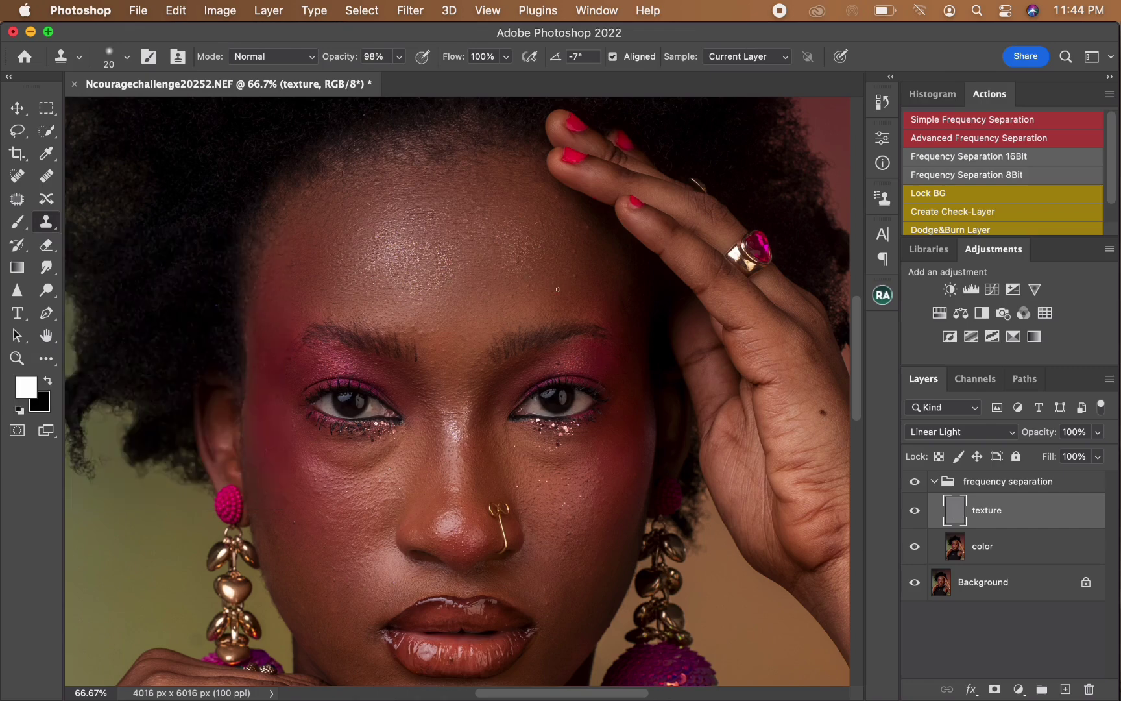
key(bracketright)
mouse_move(476, 203)
mouse_down()
mouse_move(467, 220)
mouse_move(448, 220)
mouse_up()
alt+click(456, 229)
mouse_move(508, 287)
mouse_down()
mouse_move(510, 297)
mouse_move(529, 289)
mouse_up()
drag(435, 352, 448, 348)
alt+click(295, 540)
click(293, 523)
Return to the color layer and smooth the left temple above the eyebrow's outer end with a reduced Mixer Brush.
key(super+minus)
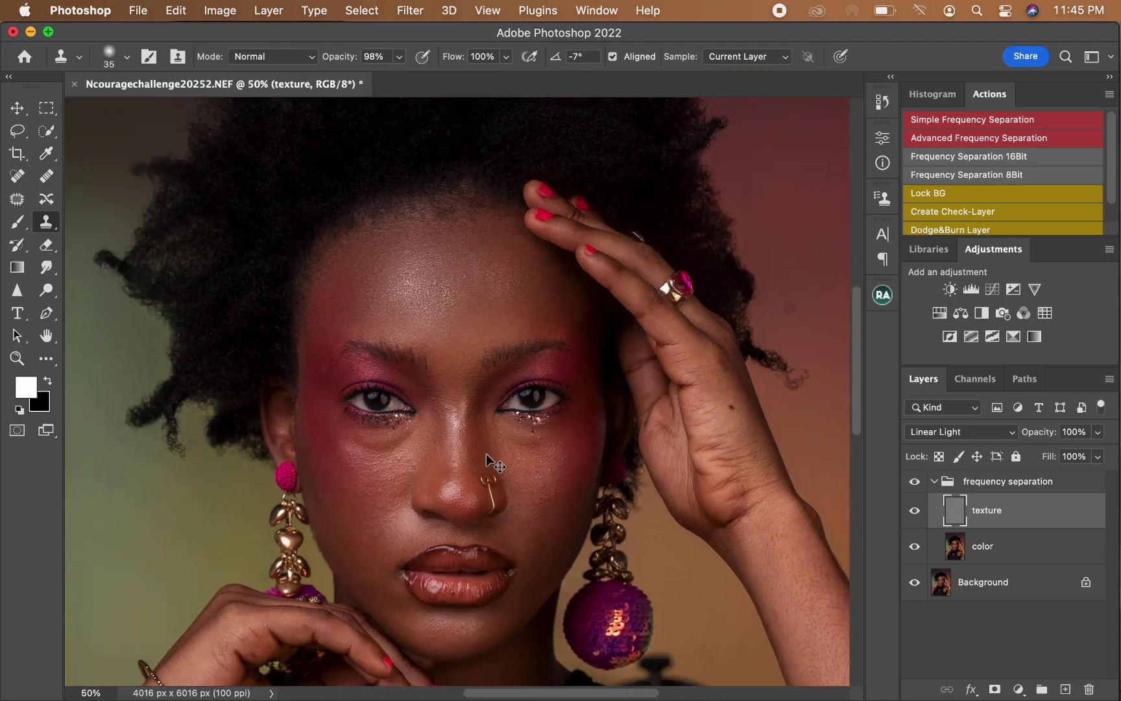
click(989, 553)
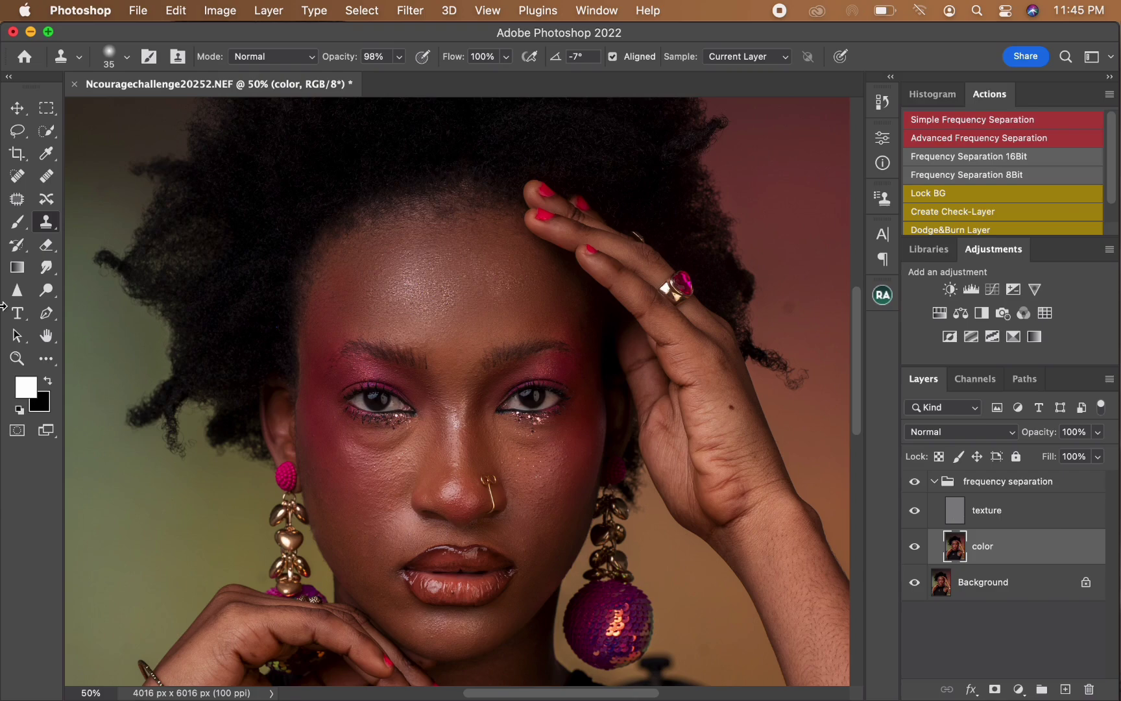
click(47, 360)
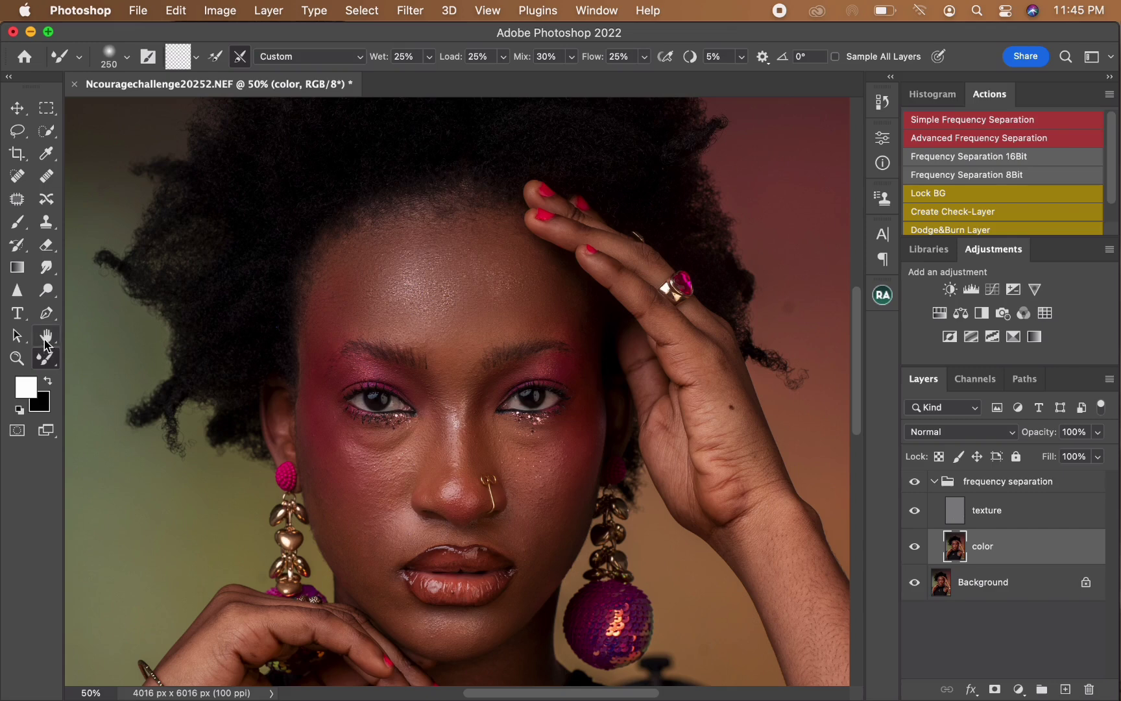
key(bracketleft)
key(bracketleft)
key(bracketleft)
drag(334, 333, 322, 343)
Smooth the outer edge of the left cheek, from beside the eye down toward the jaw, with the Mixer Brush at up to 175 px.
key(bracketright)
drag(321, 496, 349, 562)
key(bracketright)
mouse_move(334, 467)
mouse_down()
mouse_move(345, 448)
mouse_move(329, 419)
mouse_up()
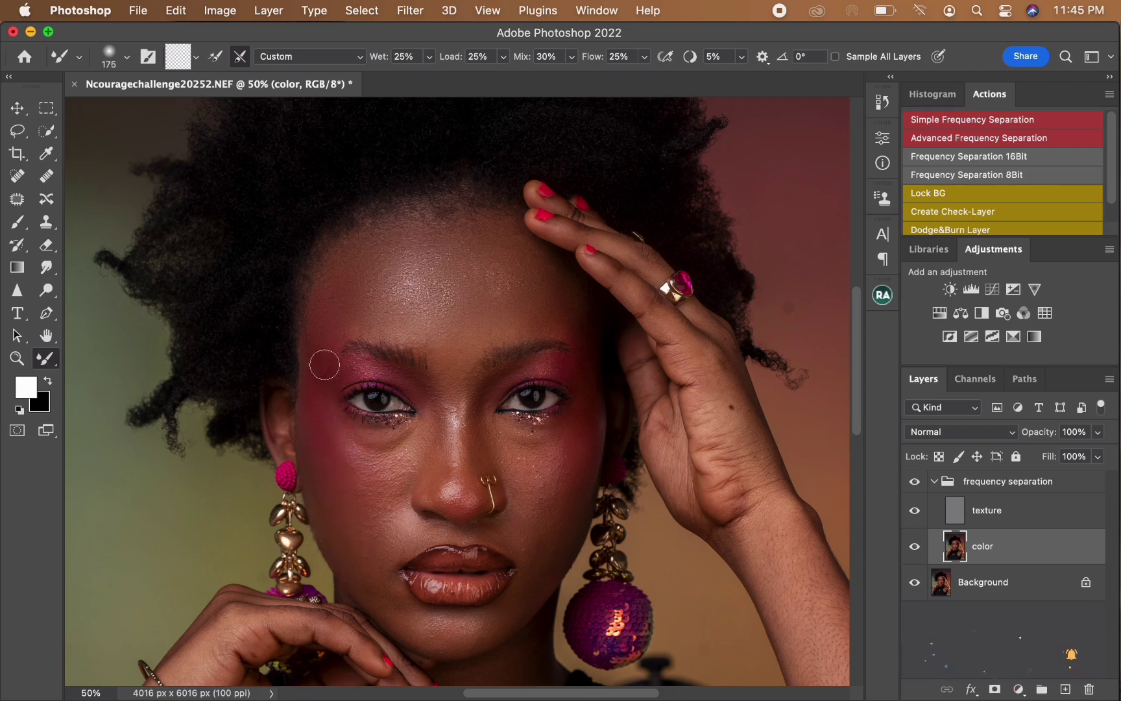
Blend the left jawline, the chin and the left cheek's color transitions, adjusting the Mixer Brush size to each area.
key(bracketleft)
key(bracketleft)
mouse_move(323, 513)
mouse_down()
mouse_move(313, 477)
mouse_move(337, 532)
mouse_up()
key(bracketright)
drag(393, 602, 390, 605)
key(bracketright)
drag(347, 459, 316, 415)
mouse_move(337, 488)
mouse_down()
mouse_move(333, 478)
mouse_move(351, 502)
mouse_up()
Smooth the skin under the left eye toward the nose and up the nose bridge with a small Mixer Brush.
key(bracketright)
mouse_move(375, 436)
mouse_down()
mouse_move(400, 440)
mouse_move(430, 415)
mouse_move(442, 476)
mouse_up()
key(bracketleft)
key(bracketleft)
key(bracketright)
mouse_move(432, 434)
mouse_down()
mouse_move(422, 396)
mouse_move(426, 416)
mouse_move(458, 431)
mouse_move(459, 449)
mouse_move(450, 367)
mouse_up()
key(bracketleft)
key(bracketright)
key(bracketright)
key(bracketright)
key(bracketright)
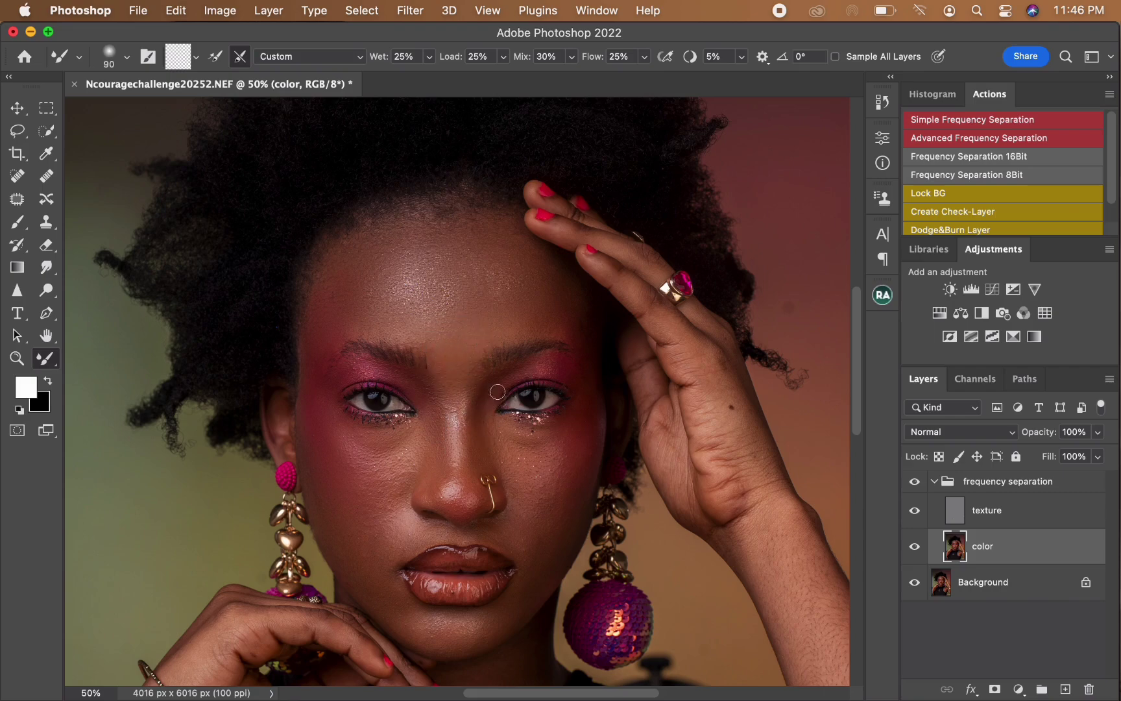
Blend the left cheek down toward the corner of the mouth and jaw with a 200 px Mixer Brush.
key(bracketright)
key(bracketright)
key(bracketright)
key(bracketright)
key(bracketright)
key(bracketleft)
key(bracketright)
key(bracketright)
key(bracketright)
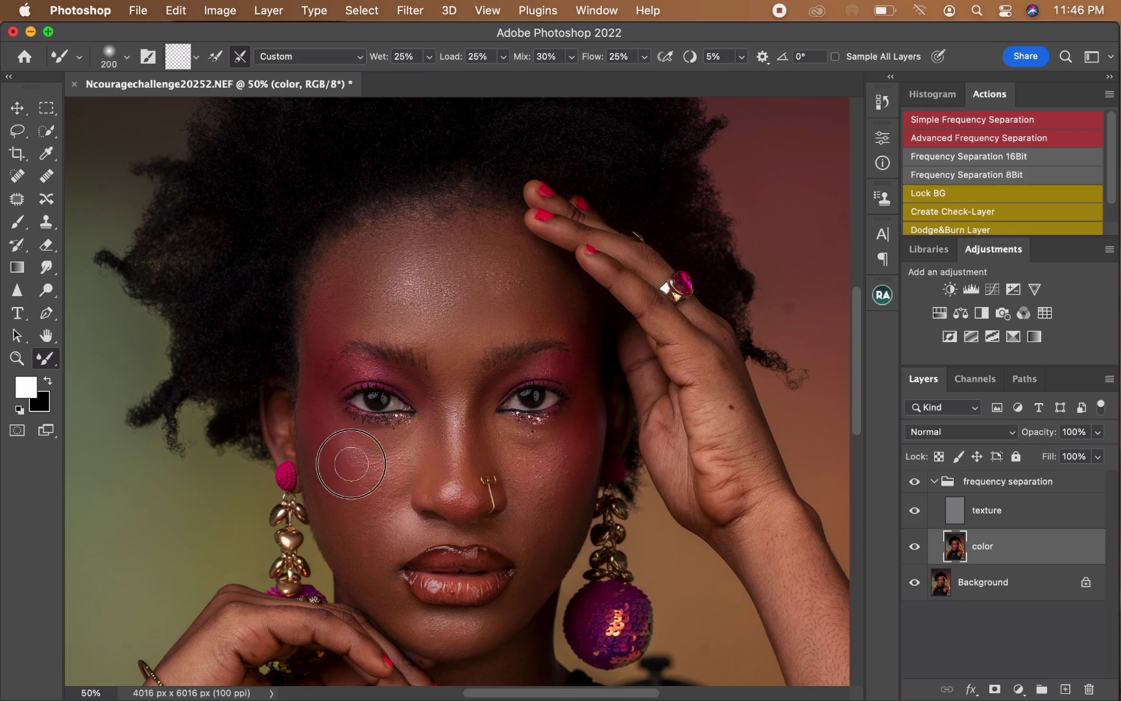
key(bracketright)
mouse_move(385, 516)
mouse_down()
mouse_move(401, 533)
mouse_move(364, 537)
mouse_move(384, 582)
mouse_move(371, 562)
mouse_up()
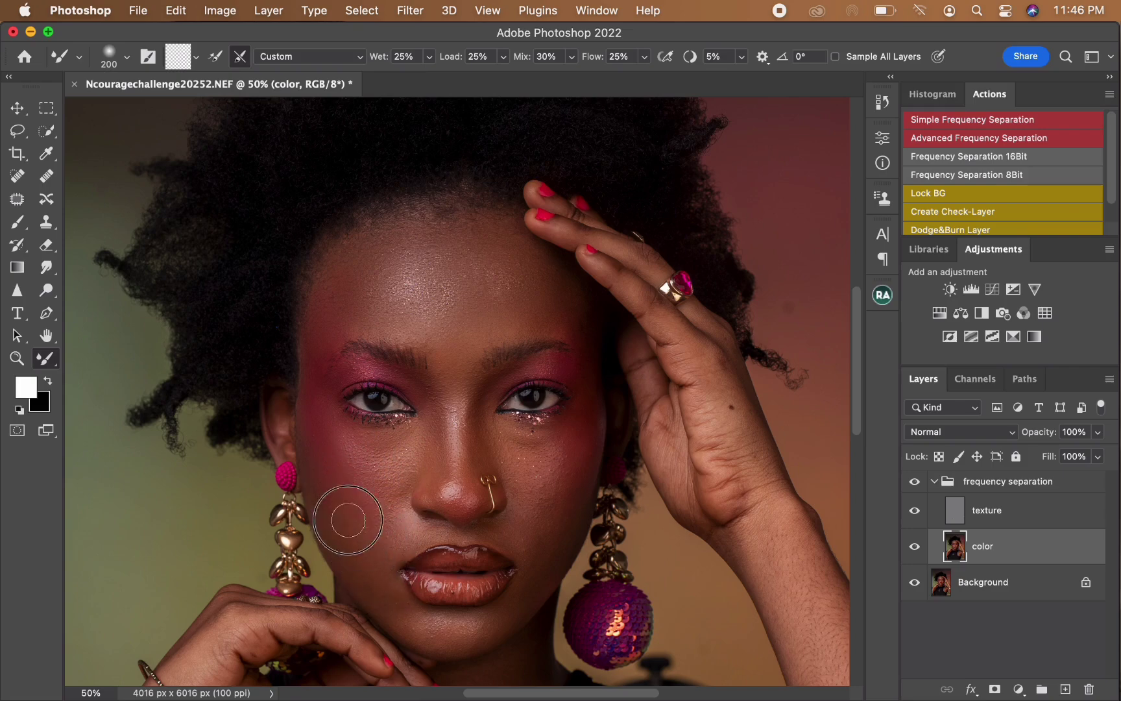
Smooth the left side and the tip of the nose with a reduced Mixer Brush.
key(bracketleft)
key(bracketleft)
key(bracketleft)
key(bracketleft)
drag(429, 441, 425, 447)
drag(441, 477, 465, 503)
Smooth the right cheek below the eye and toward the jaw, and the right side of the forehead, with the Mixer Brush.
key(bracketright)
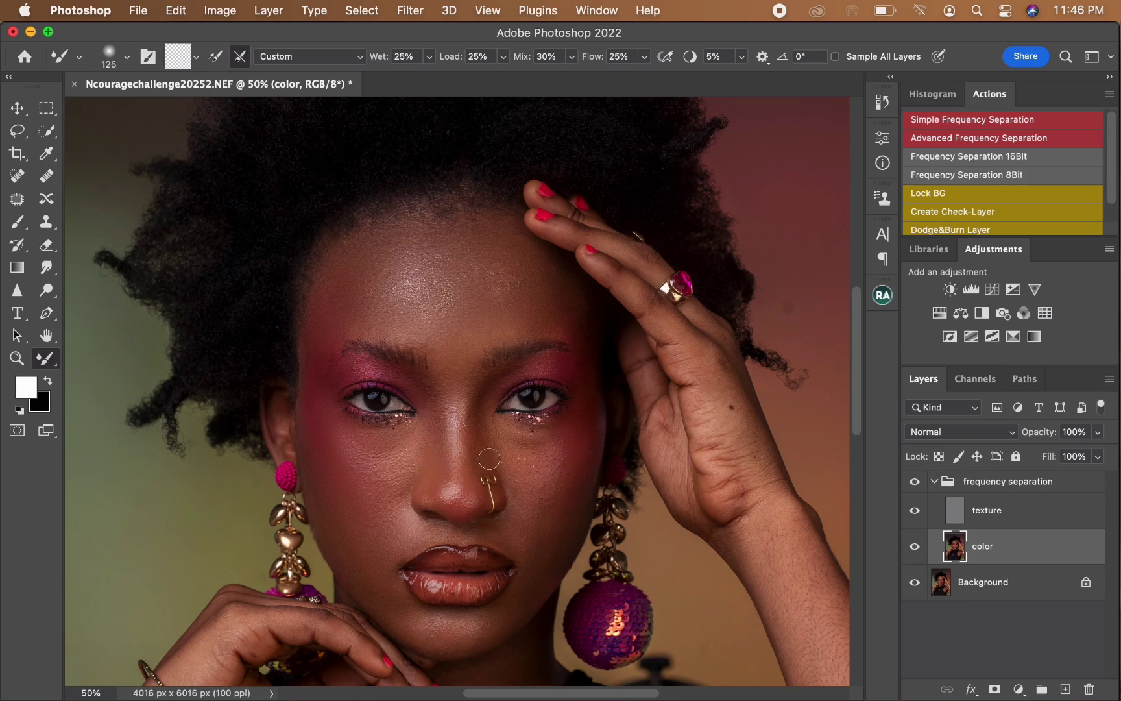
key(bracketright)
mouse_move(569, 432)
mouse_down()
mouse_move(563, 456)
mouse_move(586, 442)
mouse_up()
key(bracketleft)
key(bracketright)
key(bracketright)
drag(582, 304, 530, 247)
key(bracketleft)
mouse_move(544, 497)
mouse_down()
mouse_move(565, 476)
mouse_move(563, 494)
mouse_move(577, 479)
mouse_move(550, 557)
mouse_move(542, 562)
mouse_move(533, 507)
mouse_move(543, 504)
mouse_move(512, 531)
mouse_move(539, 553)
mouse_up()
key(bracketright)
Toggle the frequency separation group's visibility to compare the portrait before and after retouching.
click(915, 482)
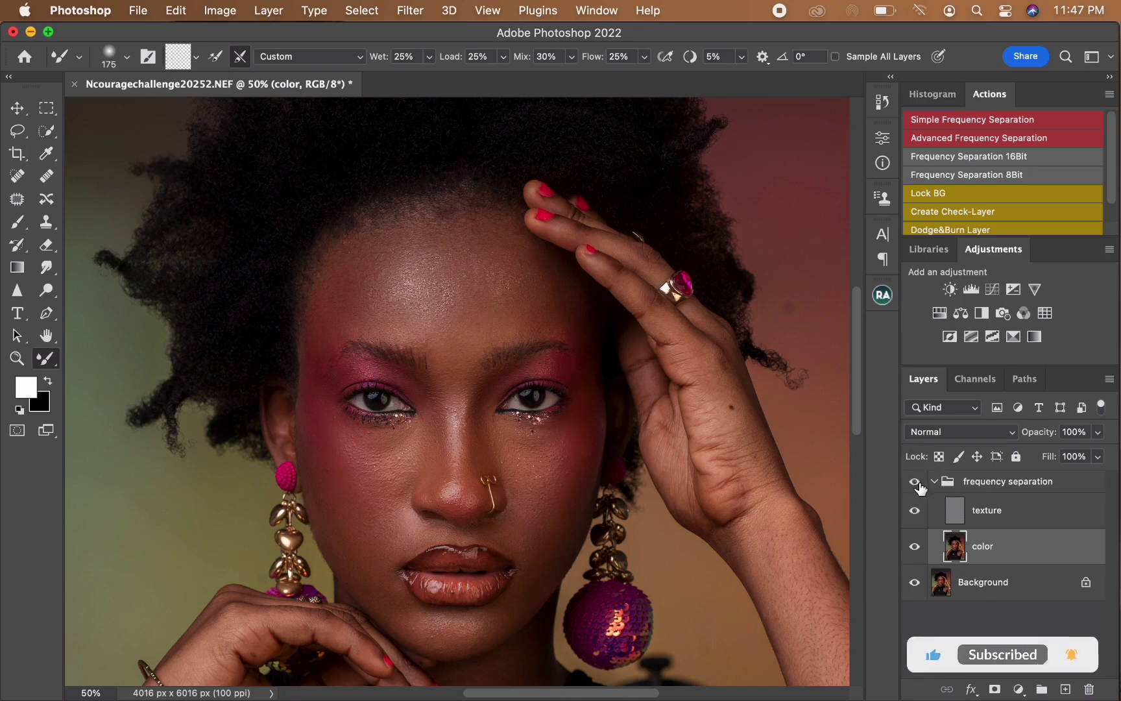
click(916, 483)
click(915, 479)
click(915, 478)
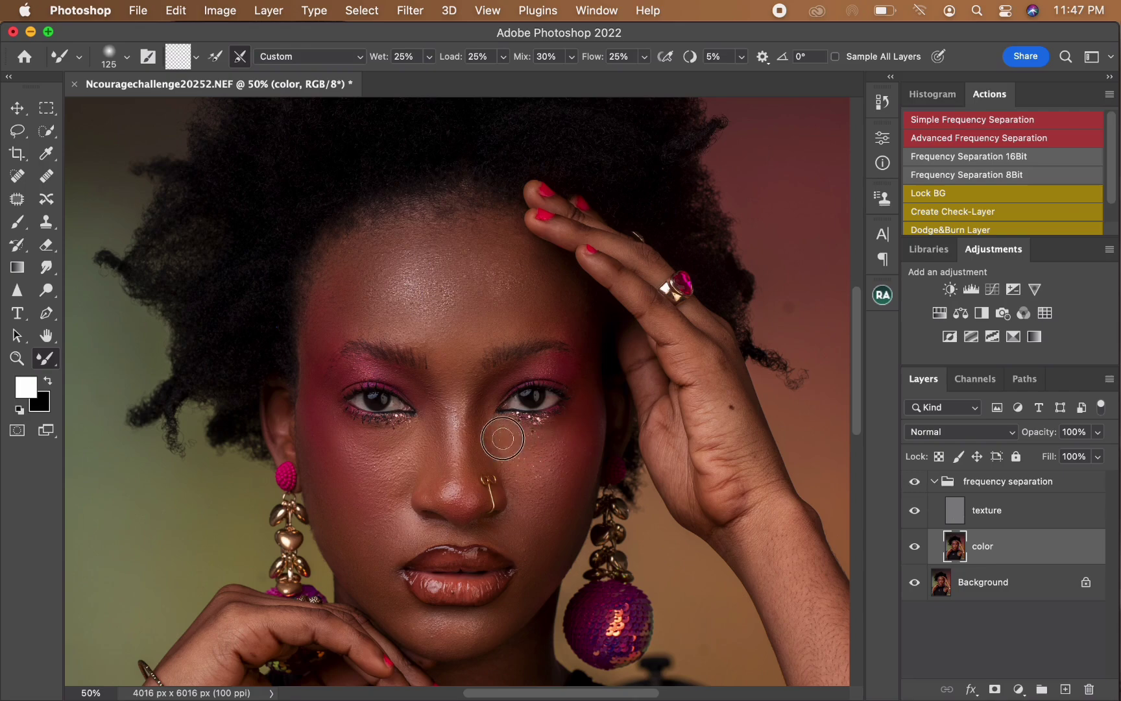
Blend the skin on the chin and beside the left corner of the mouth with the Mixer Brush at 125 to 175 px.
key(bracketright)
key(bracketright)
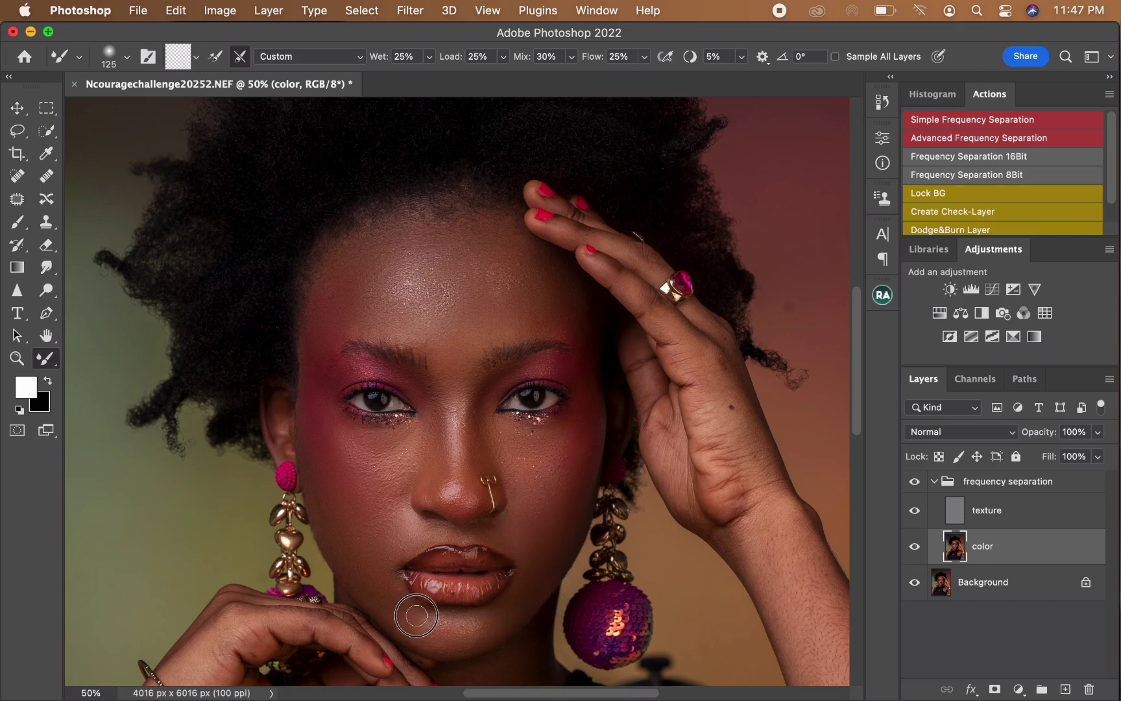
key(bracketright)
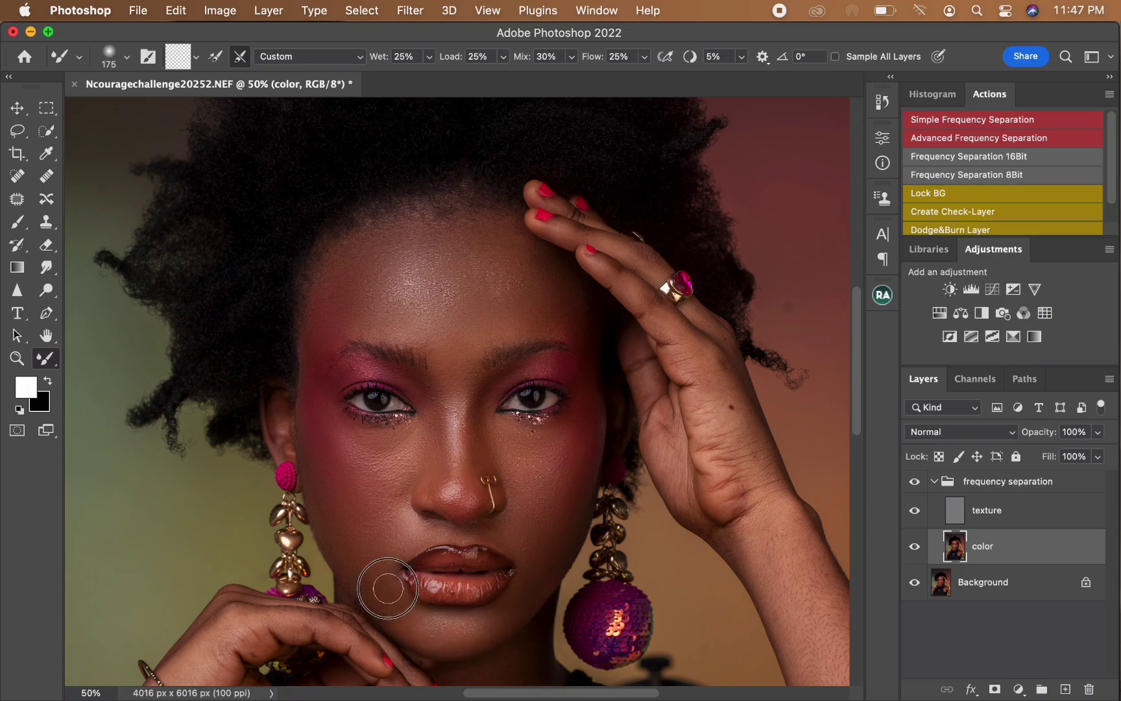
key(bracketright)
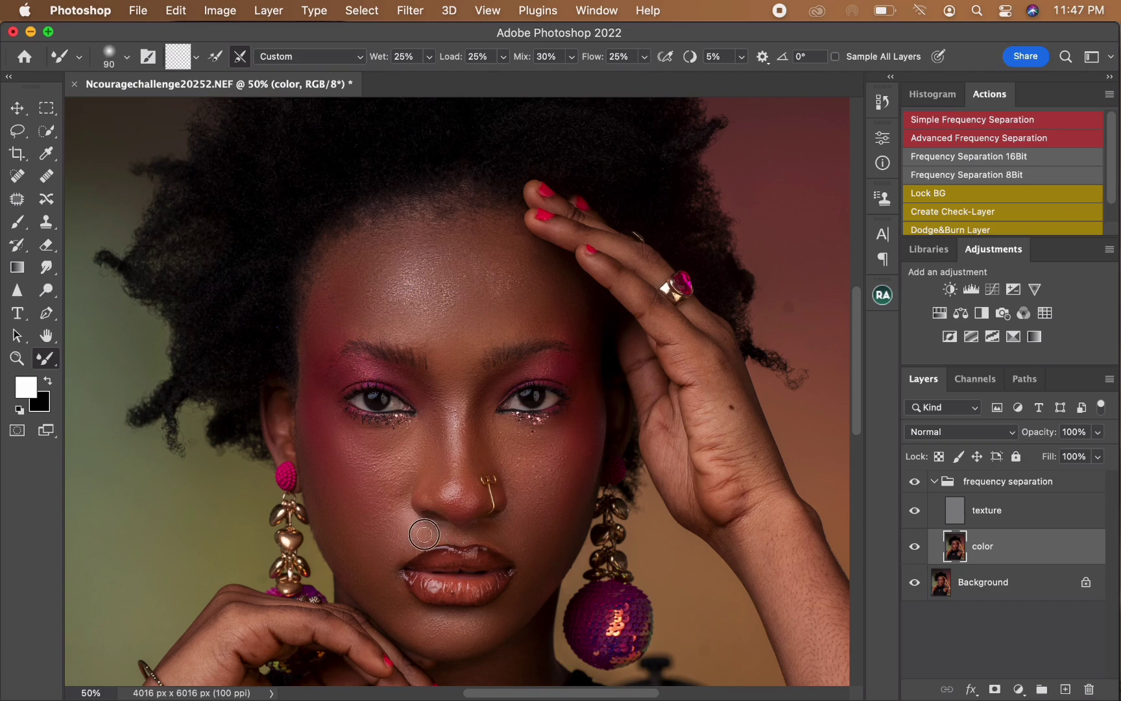
Refine the skin above the upper lip, on both cheeks and on the nose with the Mixer Brush between 90 and 175 px.
key(bracketright)
key(bracketright)
key(bracketright)
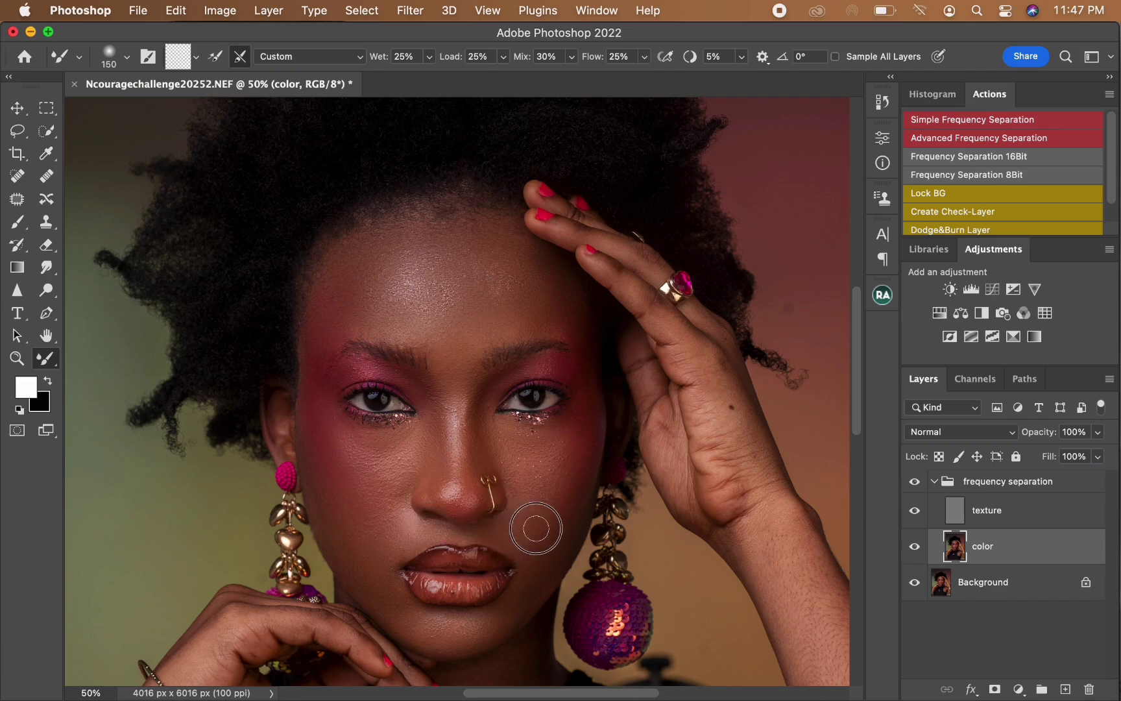
key(bracketright)
key(bracketleft)
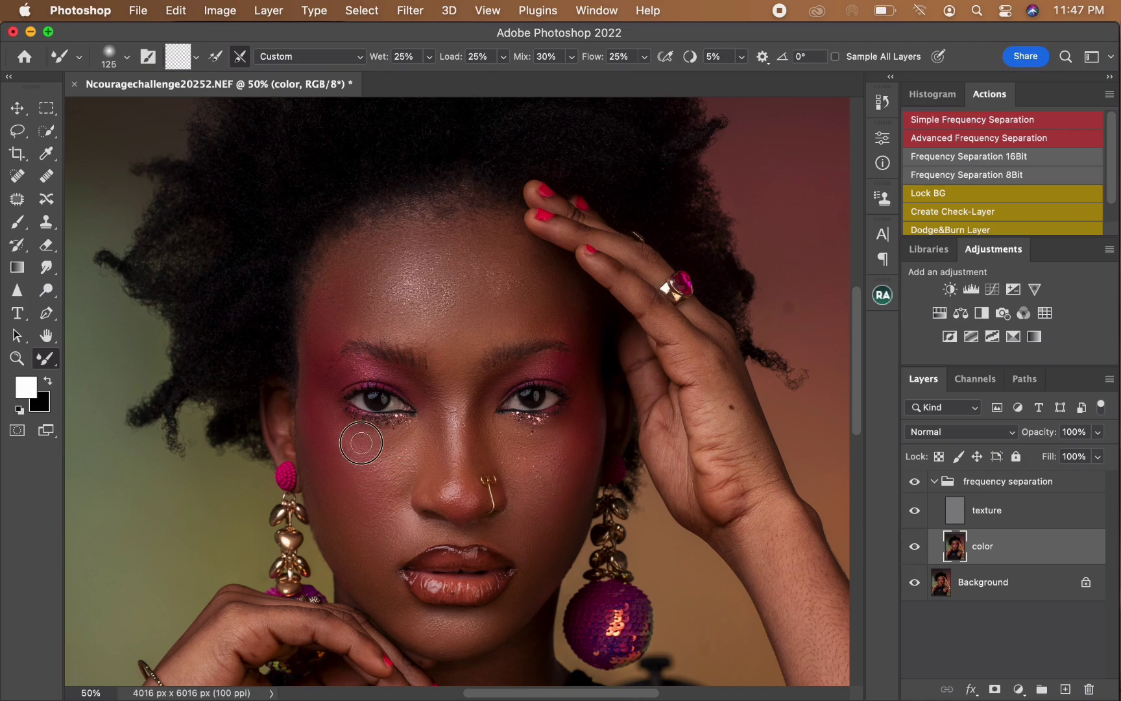
key(bracketright)
key(bracketright)
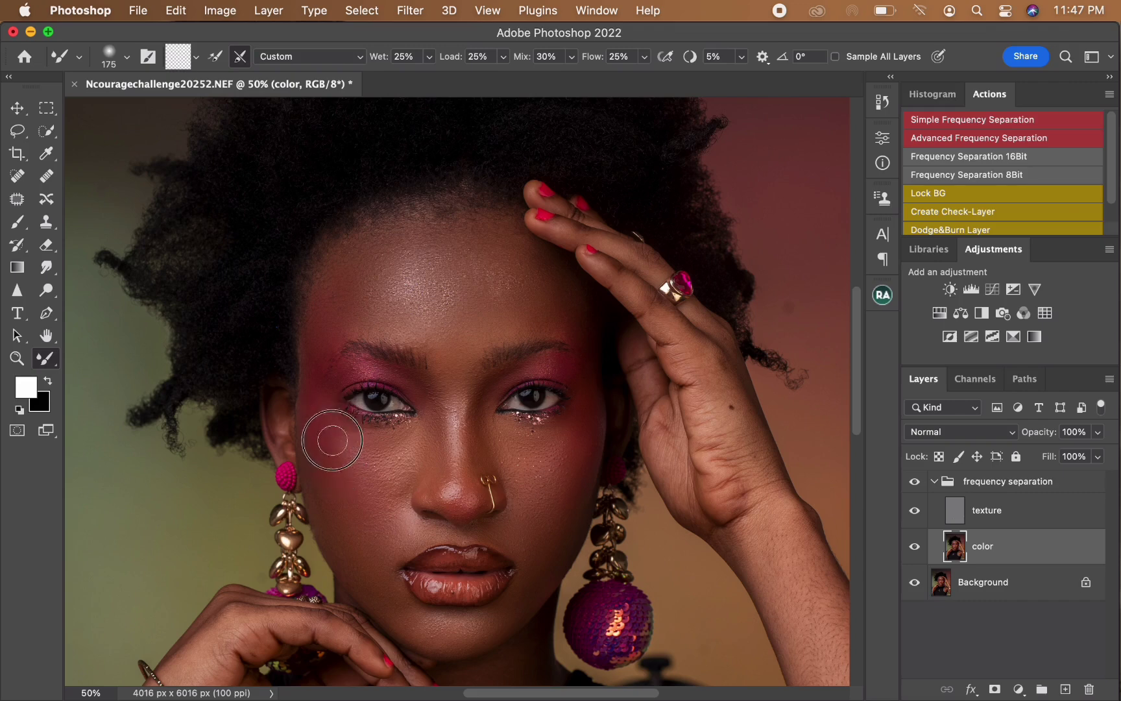
key(bracketleft)
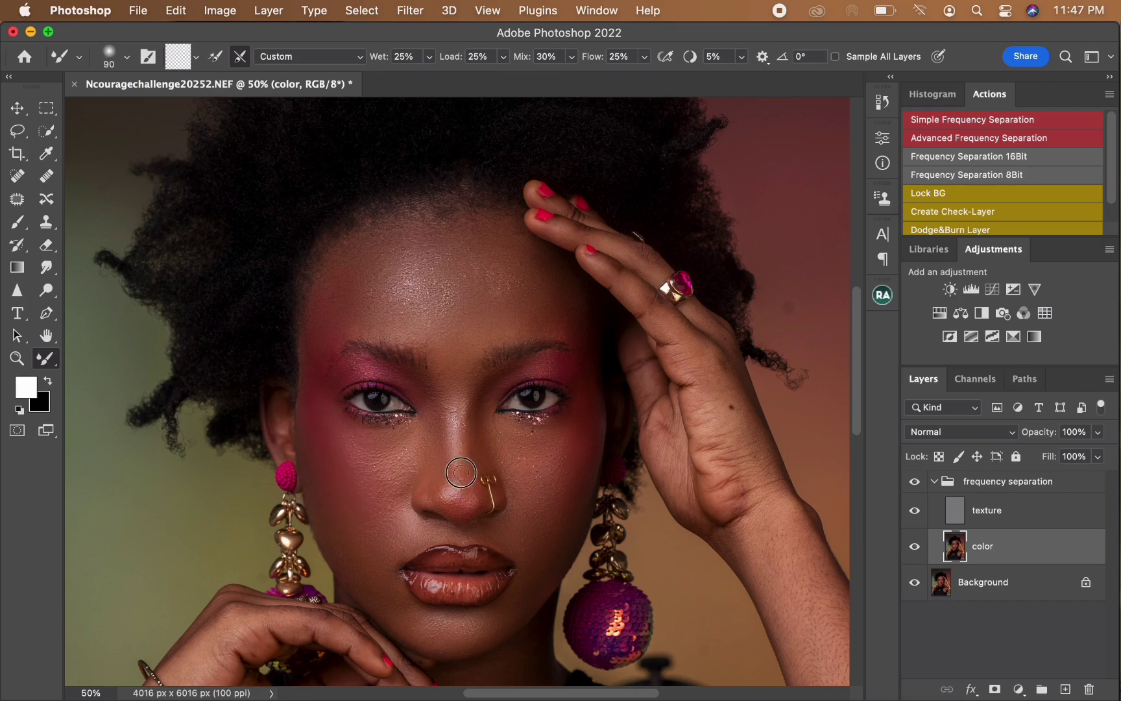
key(bracketright)
On the texture layer, clone out remaining blemishes beside the nose bridge, on the right cheek and near the nose ring with a 35 px Clone Stamp.
click(960, 511)
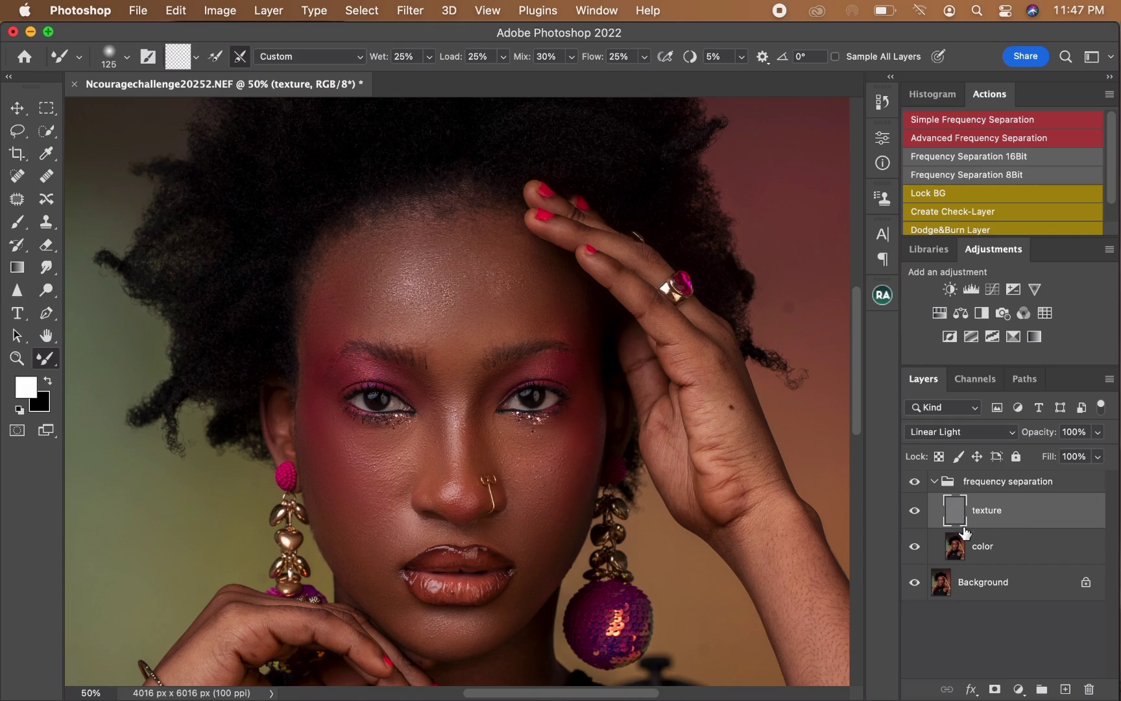
click(46, 221)
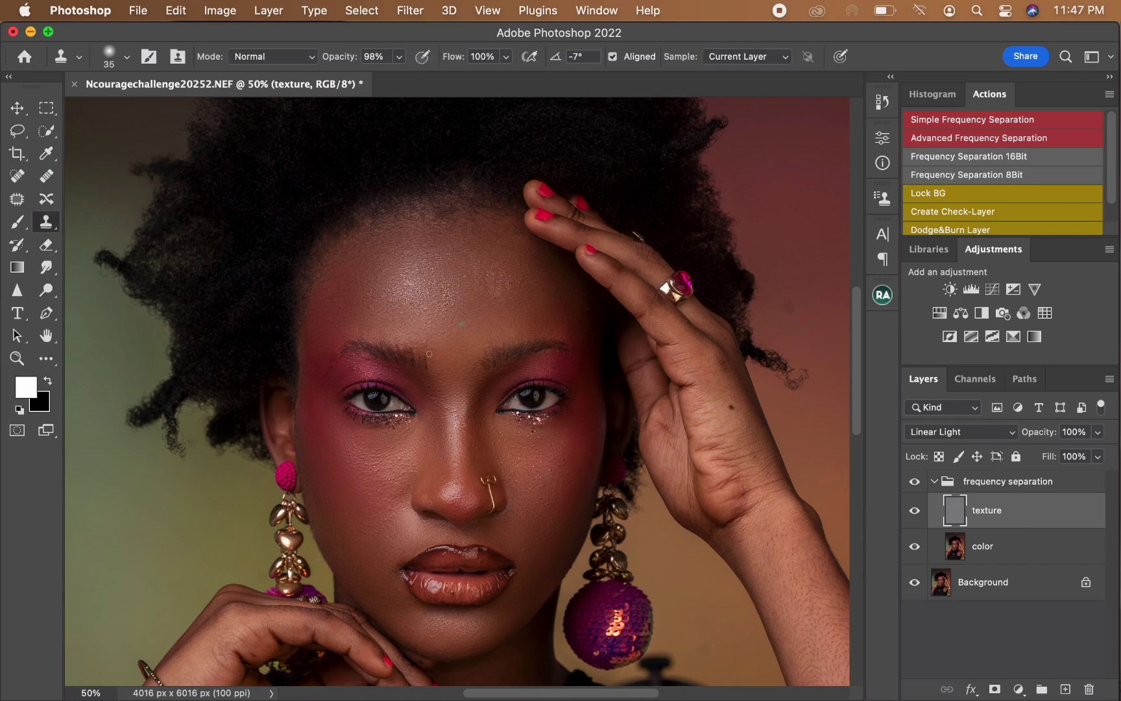
alt+click(402, 474)
drag(428, 389, 430, 396)
alt+click(545, 471)
click(550, 480)
alt+click(504, 453)
click(502, 462)
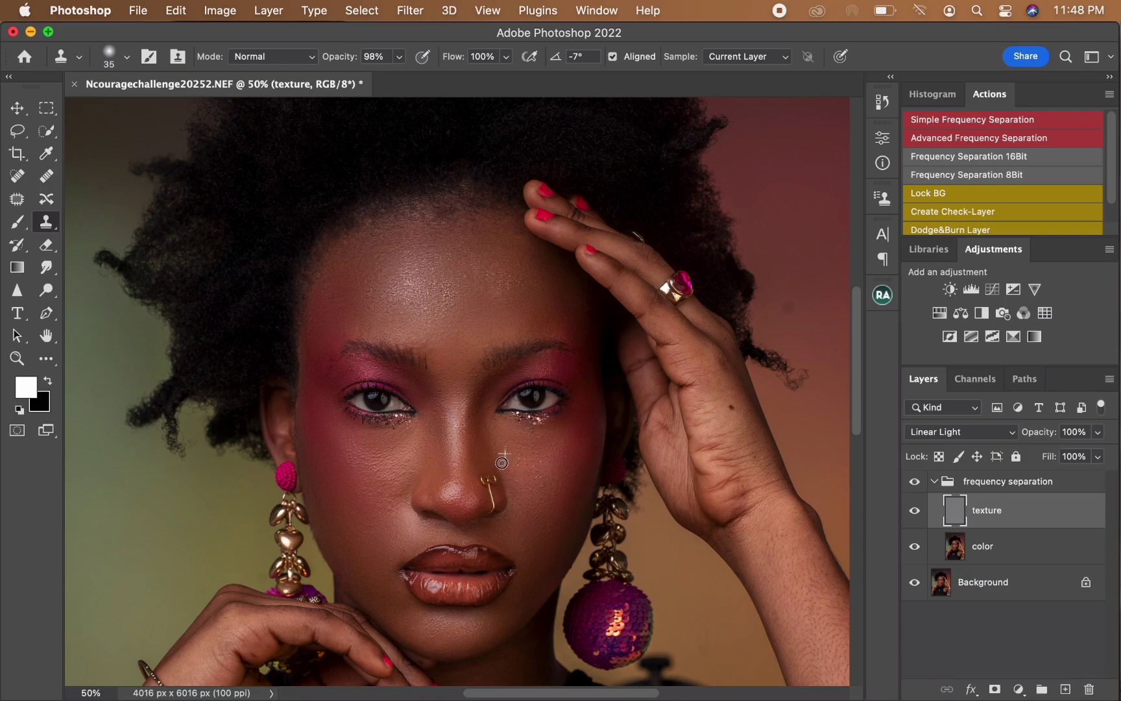
Clone out remaining blemishes on the cheek, forehead, nose and chin on the texture layer with the 35 px Clone Stamp.
alt+click(530, 487)
drag(411, 464, 398, 468)
alt+click(435, 298)
click(441, 290)
alt+click(466, 447)
click(463, 430)
alt+click(420, 640)
click(415, 628)
key(super+minus)
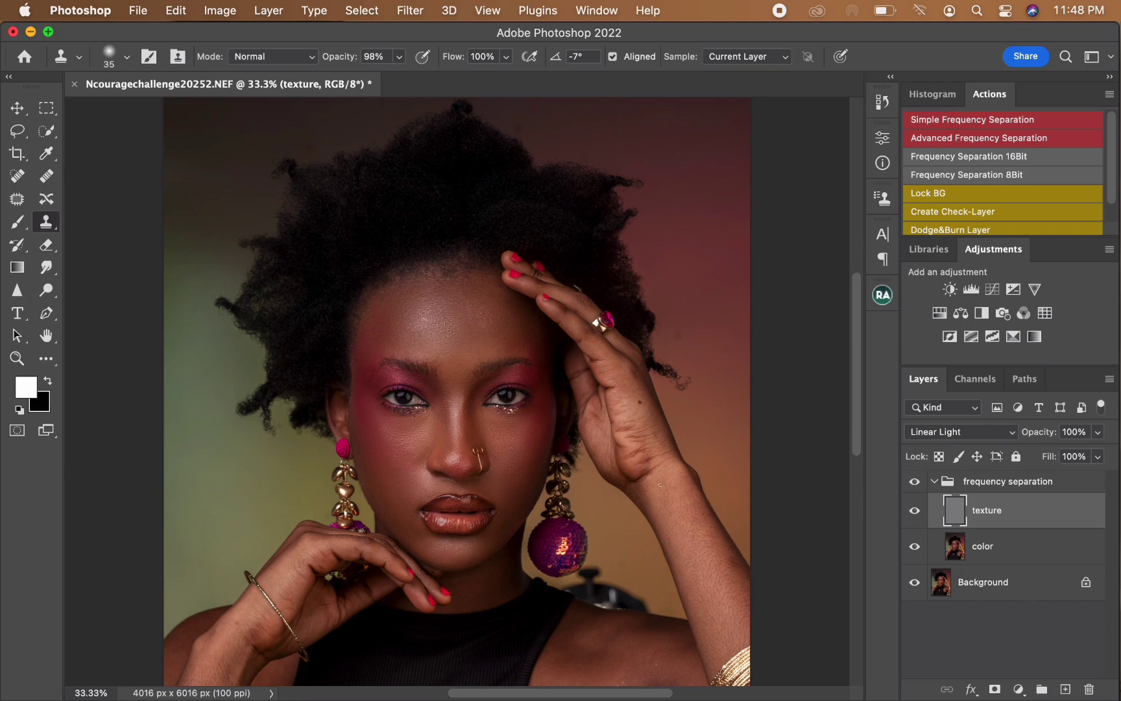
On the color layer, blend the skin across the forehead and the cheek with the Mixer Brush, starting at 200 px.
click(998, 555)
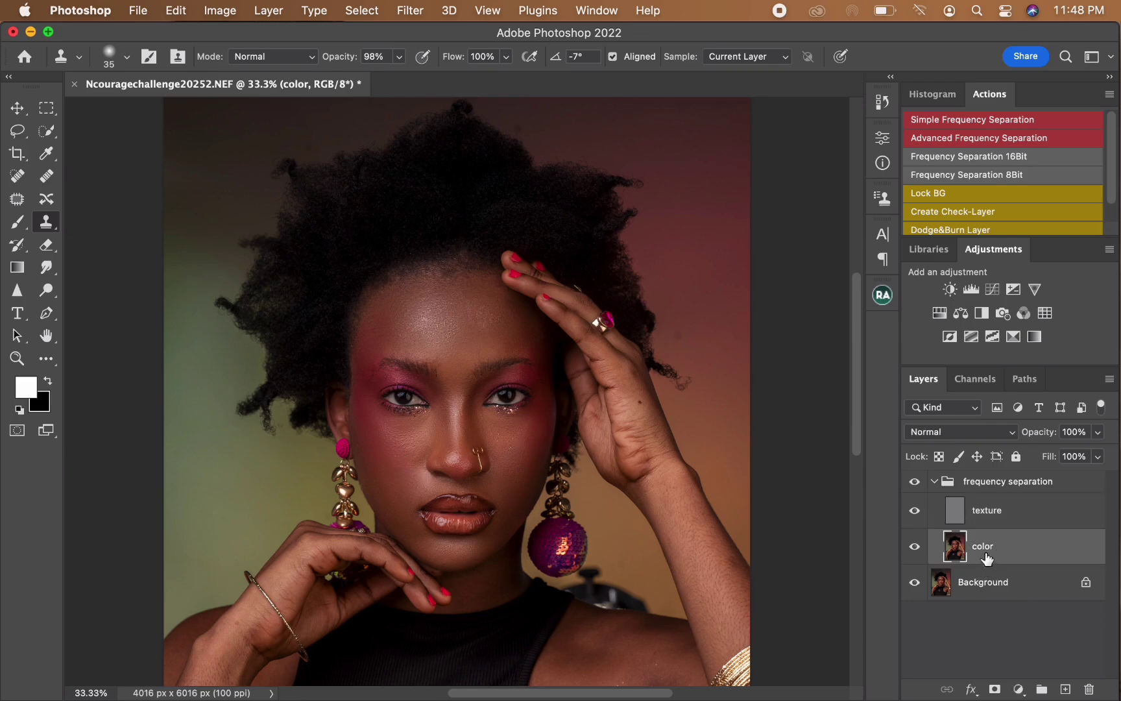
click(47, 363)
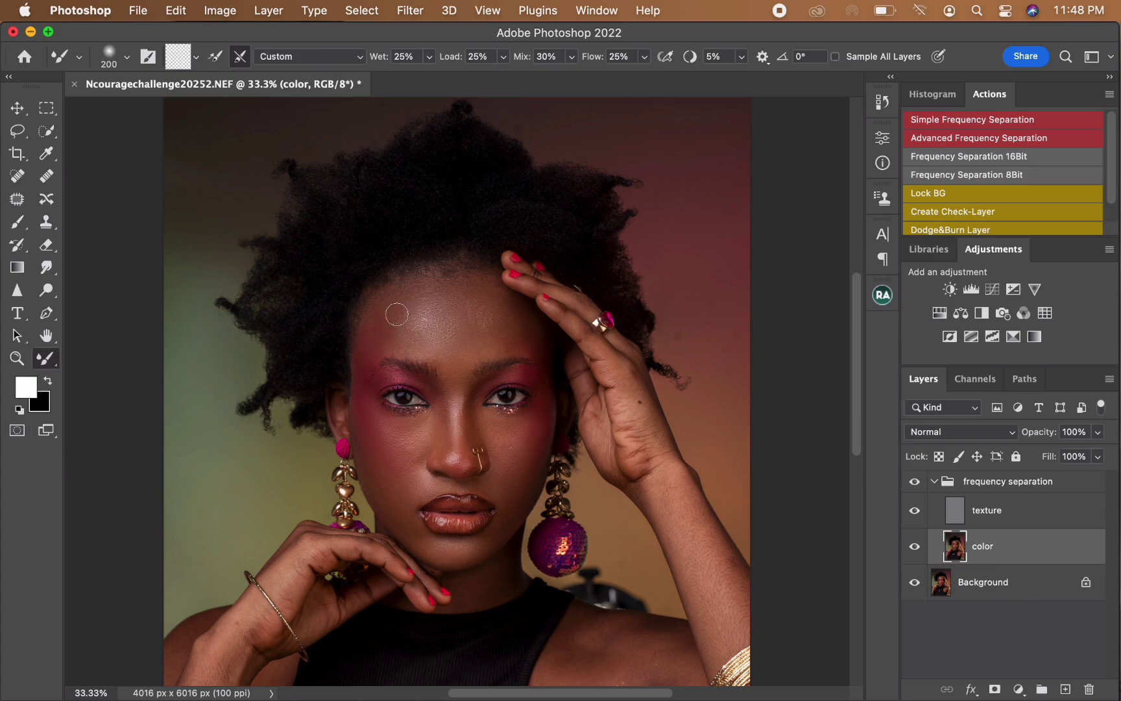
key(])
mouse_move(398, 317)
mouse_down()
mouse_move(441, 347)
mouse_move(522, 345)
mouse_up()
key(])
key(])
key(])
mouse_move(377, 477)
mouse_down()
mouse_move(395, 505)
mouse_move(458, 462)
mouse_up()
Smooth the fingers and back of the hand under the chin with the Mixer Brush at 100 to 200 px.
key(])
key(])
drag(372, 537, 406, 431)
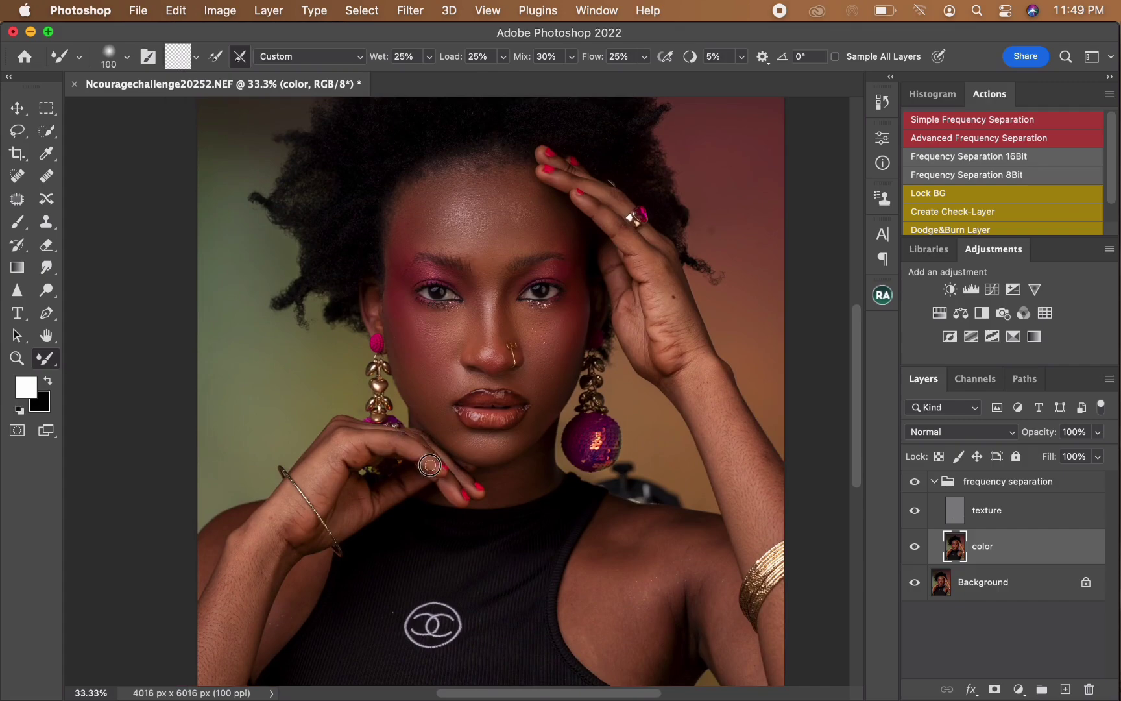
key(bracketright)
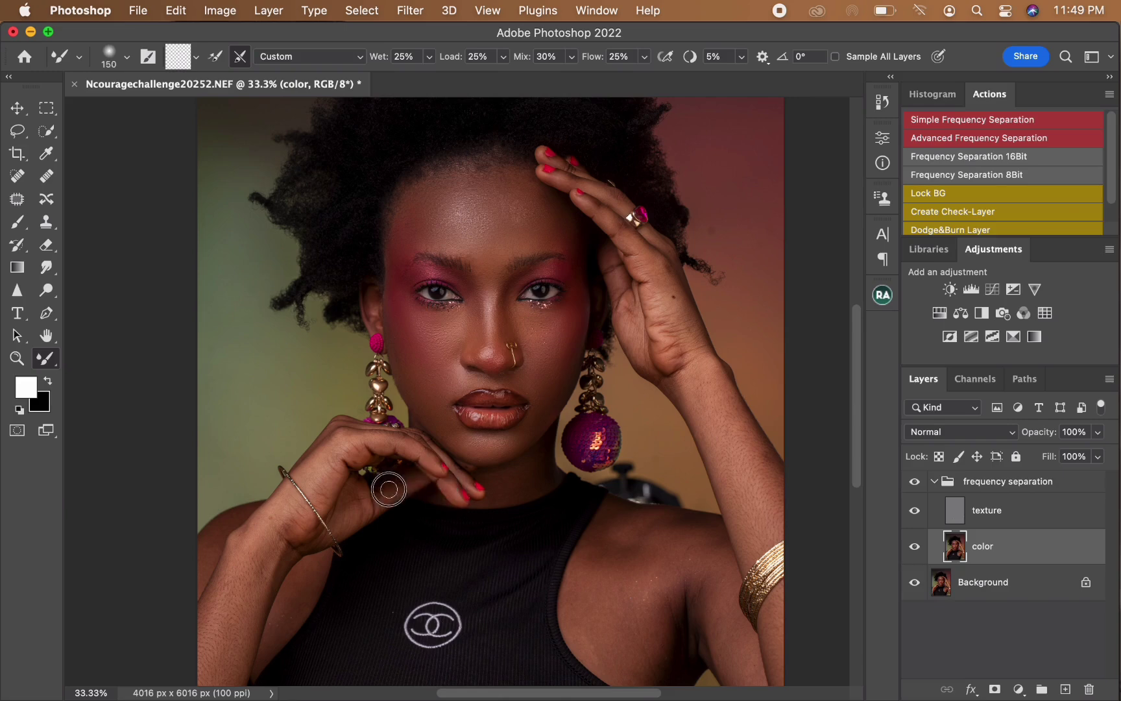
key(bracketright)
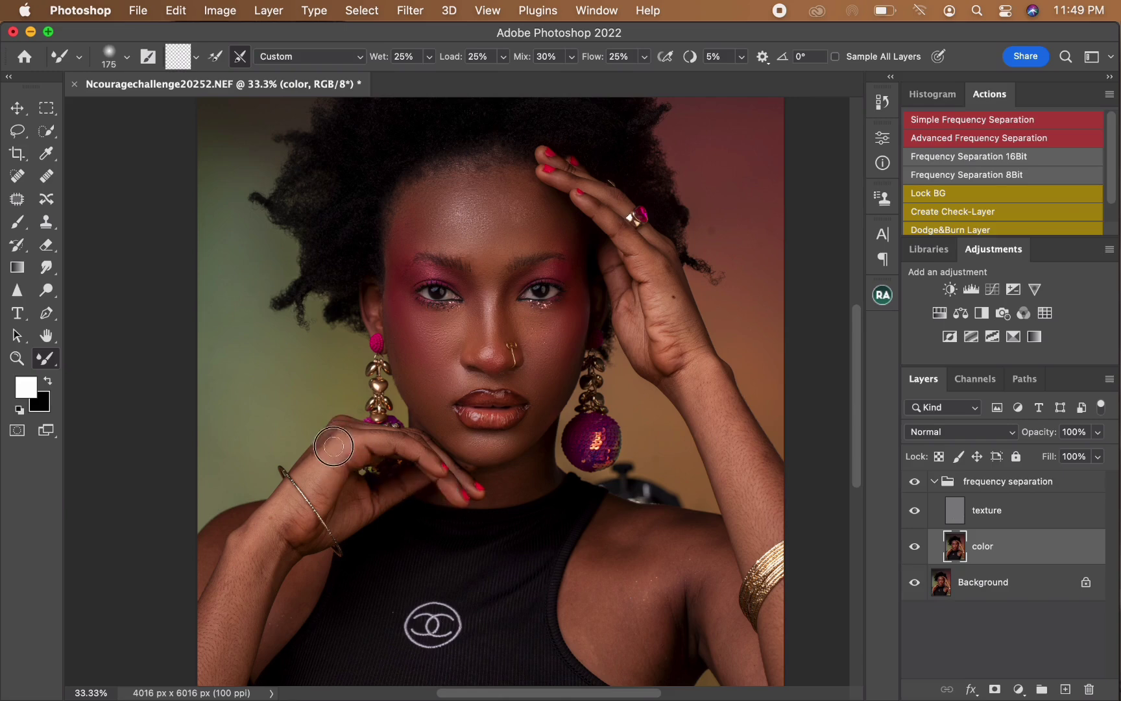
key(bracketright)
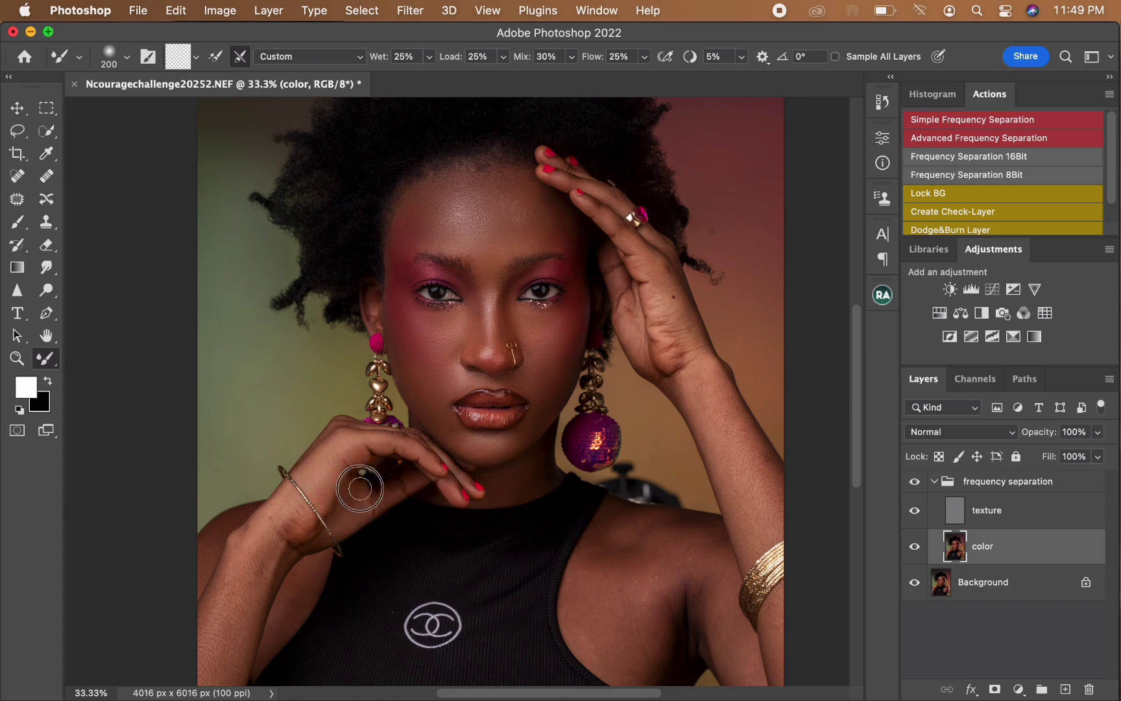
key(bracketleft)
key(bracketleft)
key(bracketright)
key(bracketright)
key(bracketright)
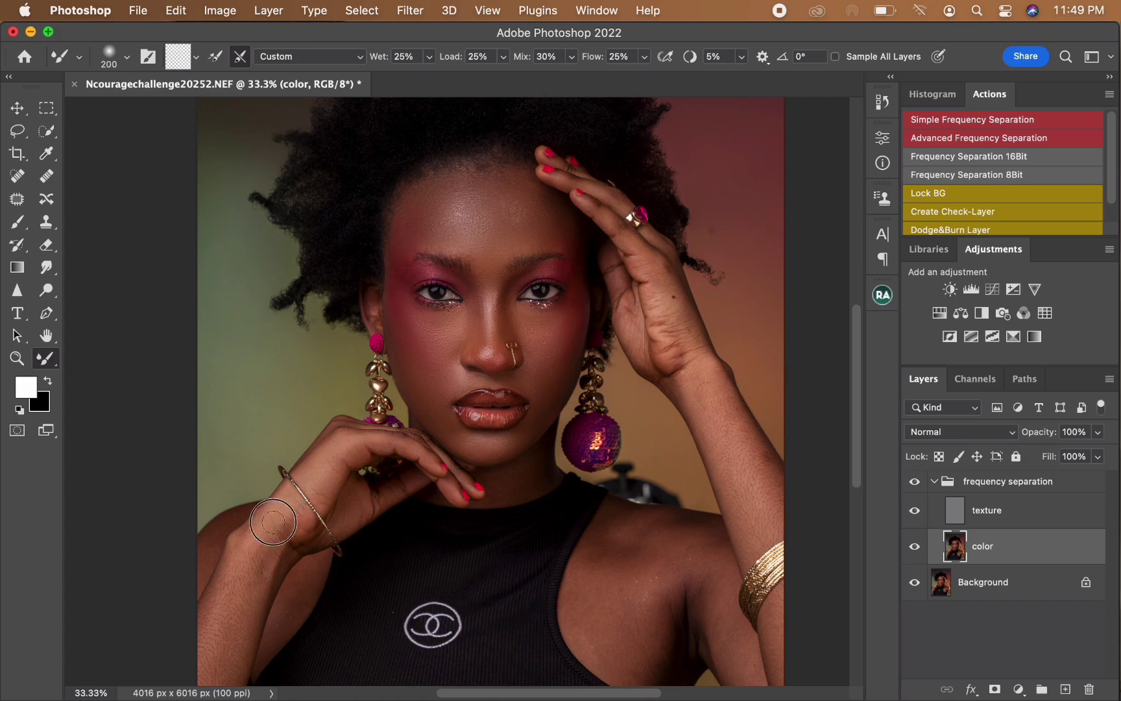
Even out the wrist and forearm of the lowered hand with the Mixer Brush at 200 to 250 px.
key(bracketleft)
key(bracketleft)
key(bracketright)
key(bracketright)
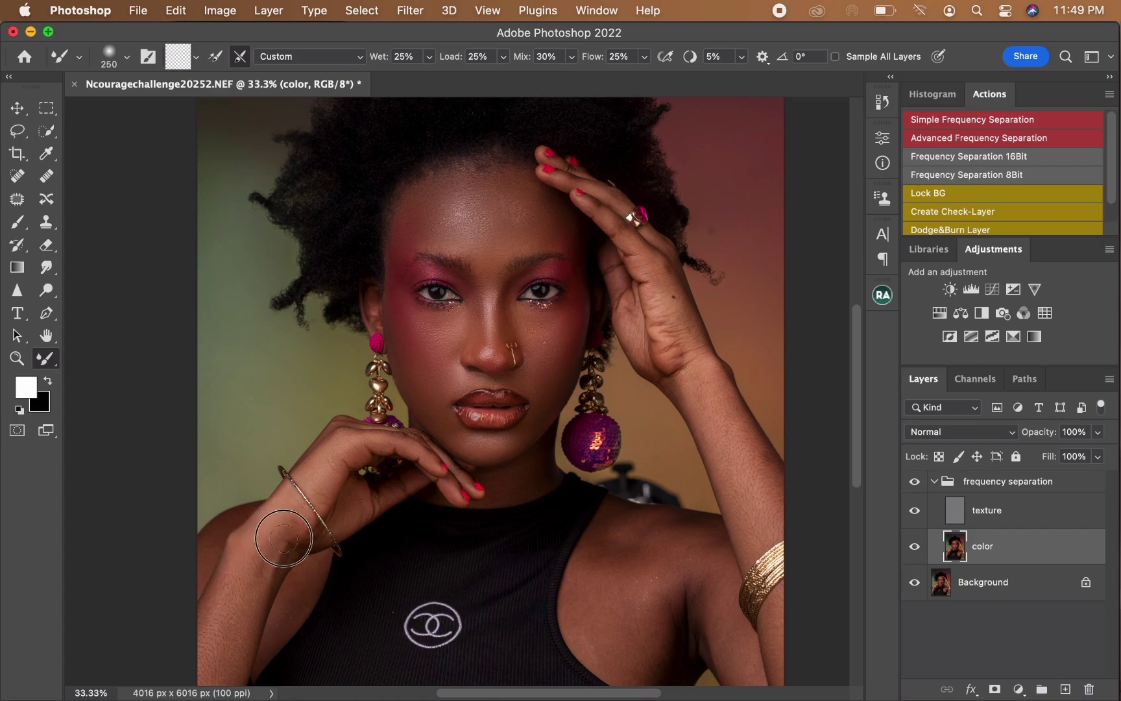
mouse_move(284, 538)
mouse_down()
mouse_move(249, 597)
mouse_move(264, 570)
mouse_up()
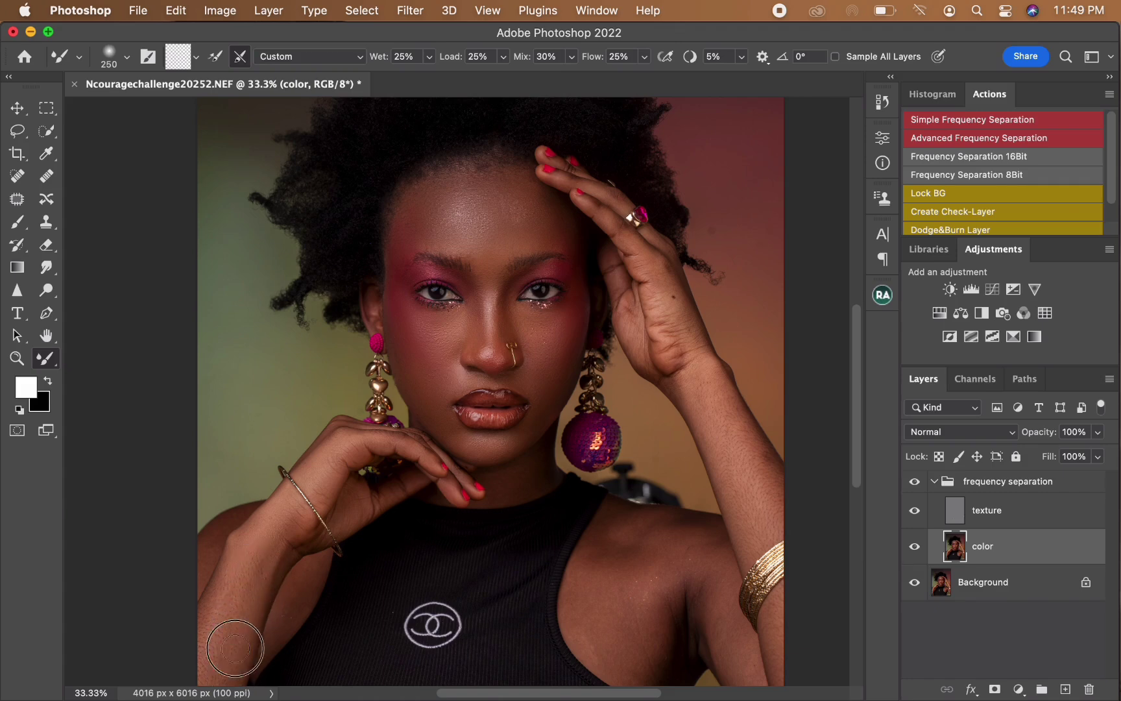
key(bracketright)
key(bracketright)
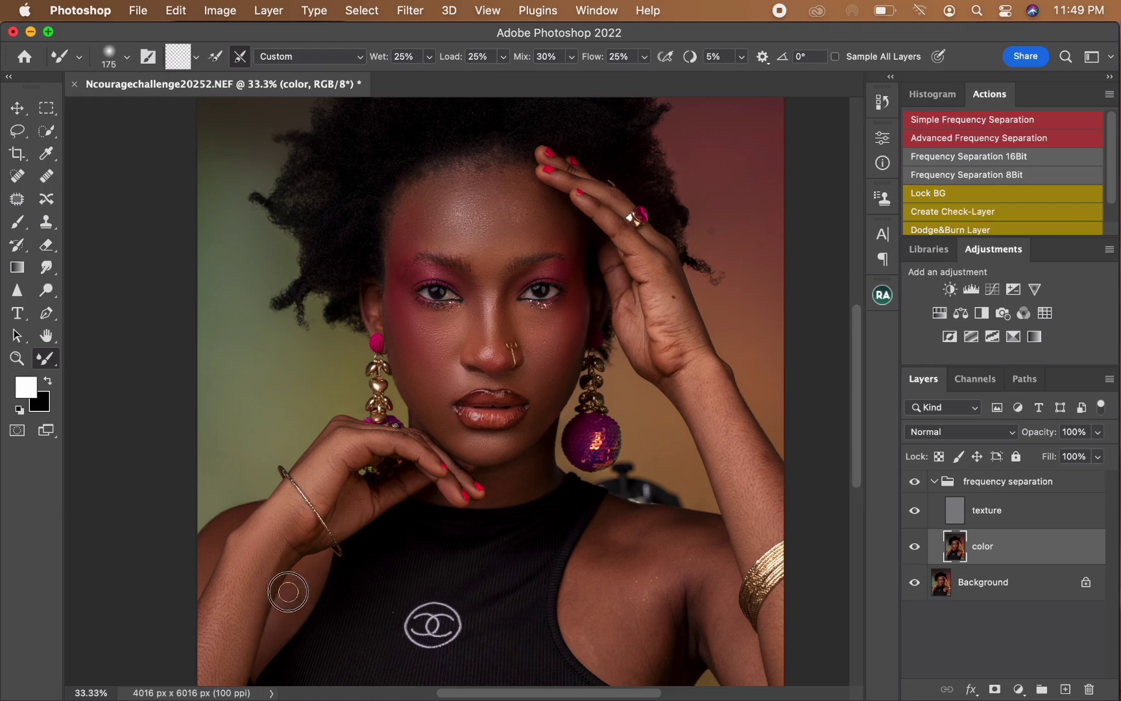
Blend the upper arm behind the lowered forearm and the skin beside the mouth with the Mixer Brush at 175 to 200 px.
key(bracketleft)
key(bracketright)
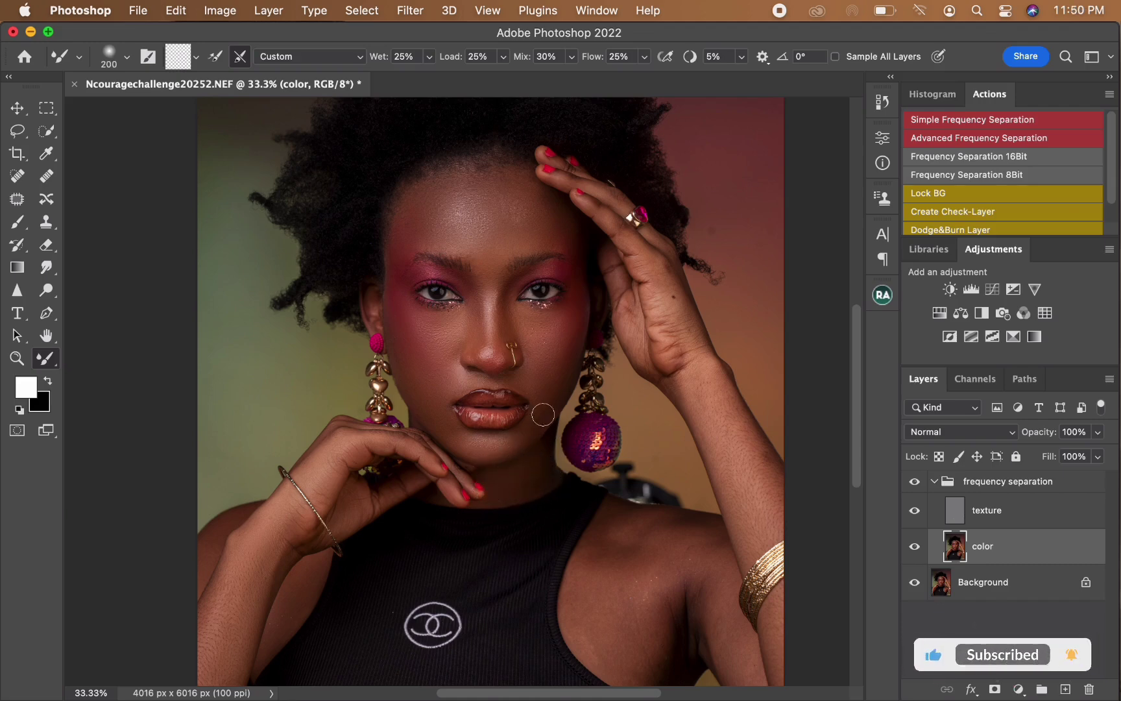
key(bracketleft)
key(bracketleft)
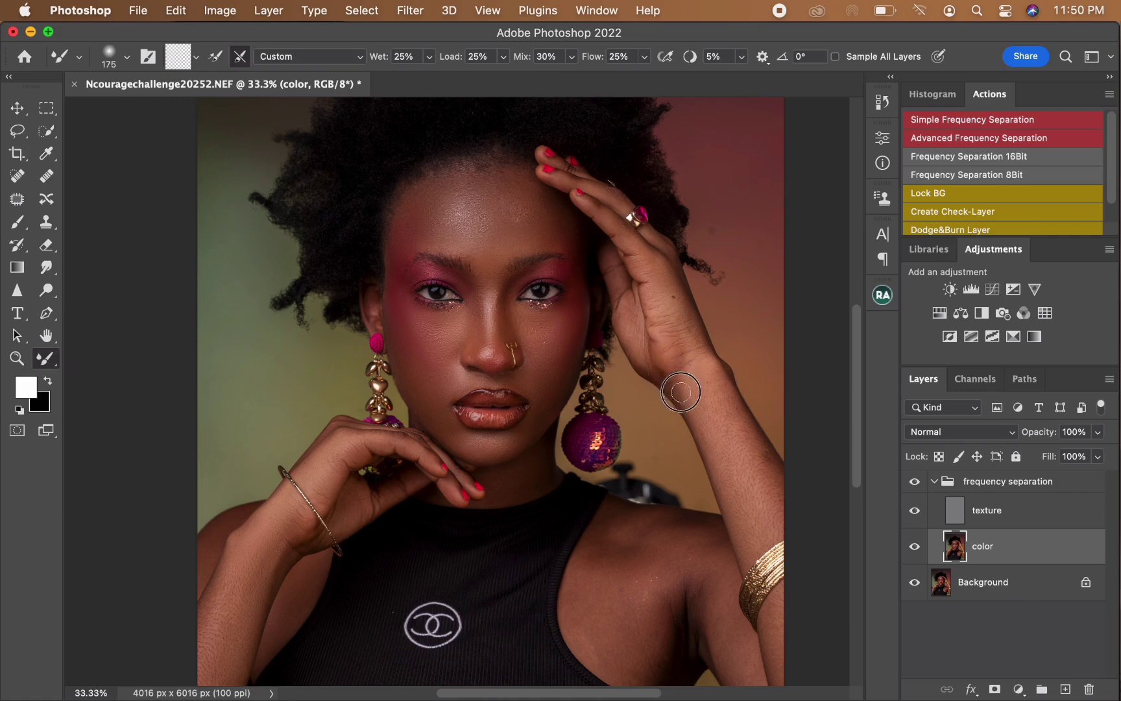
Smooth the palm, wrist and forearm of the raised arm with the Mixer Brush at 175 to 250 px.
key(bracketright)
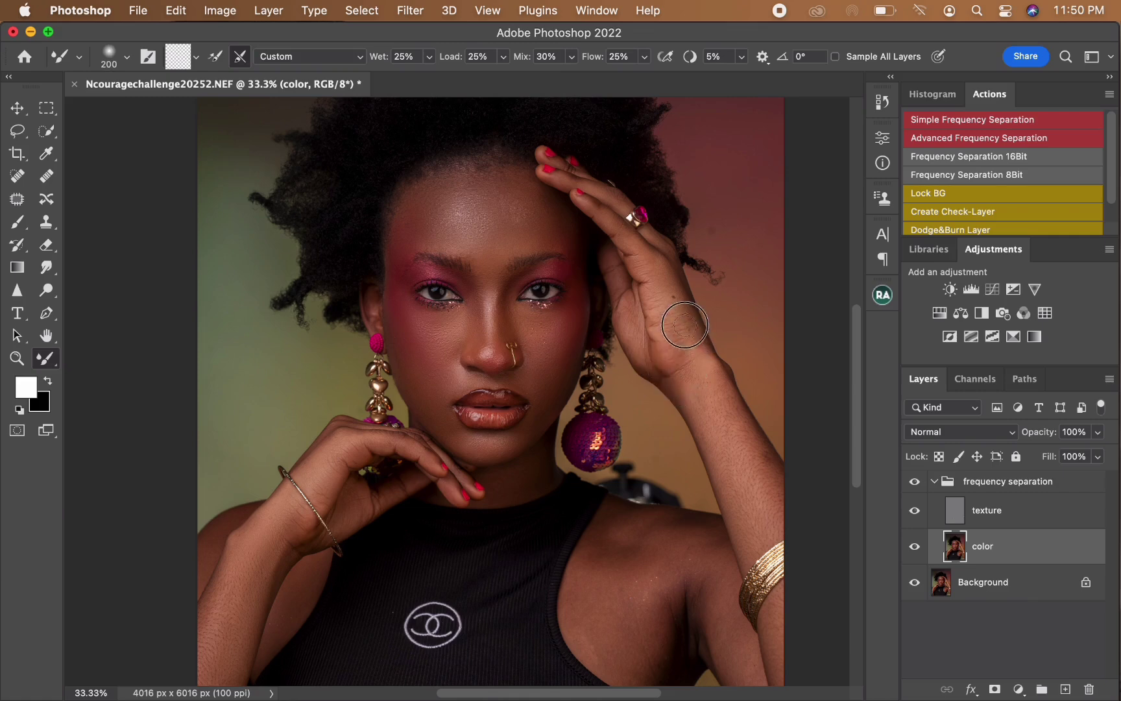
key(bracketright)
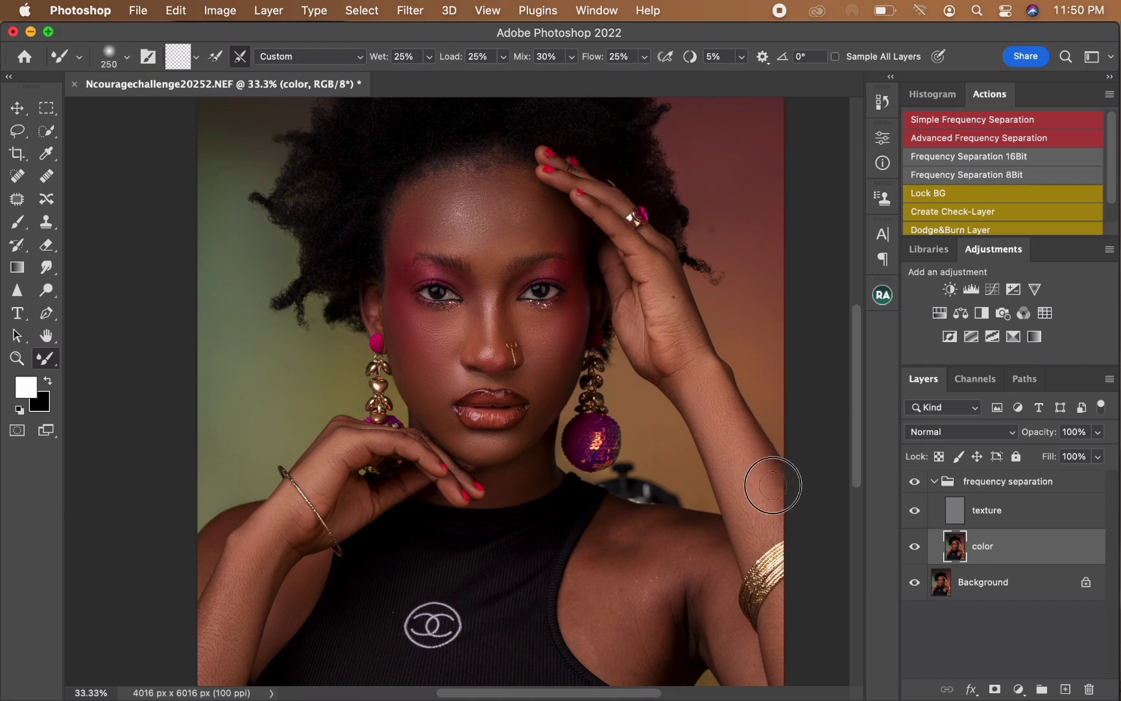
key(bracketleft)
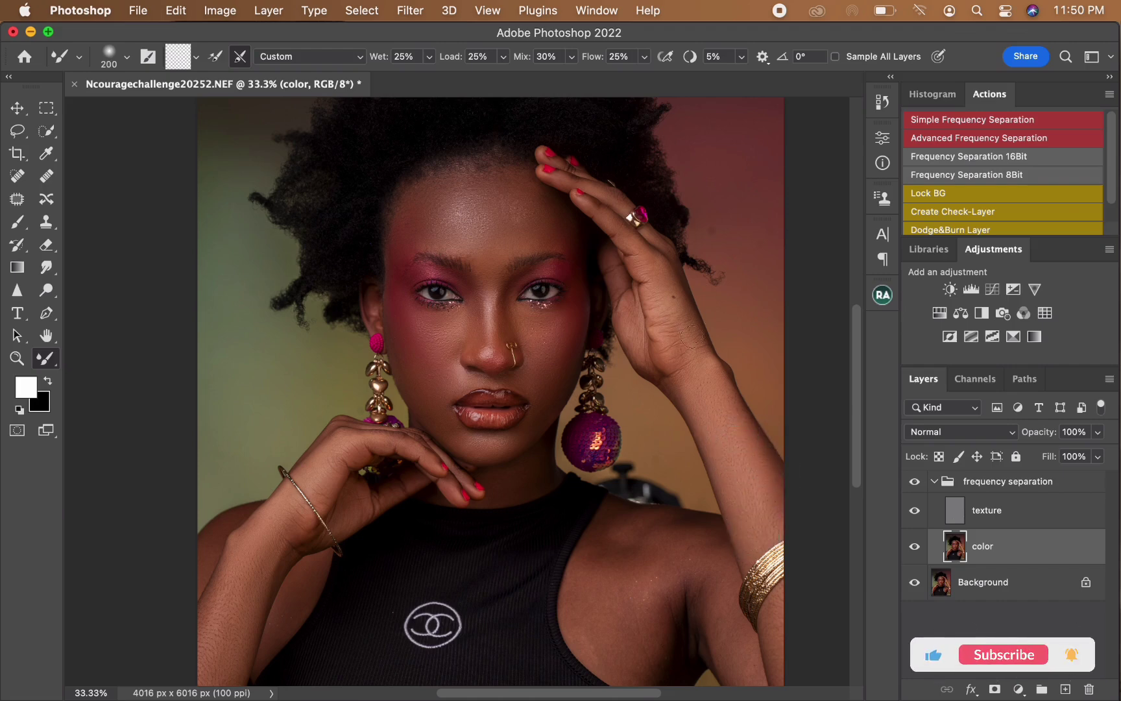
Blend the bare shoulder below the raised arm with the Mixer Brush at 300 to 400 px.
key(bracketright)
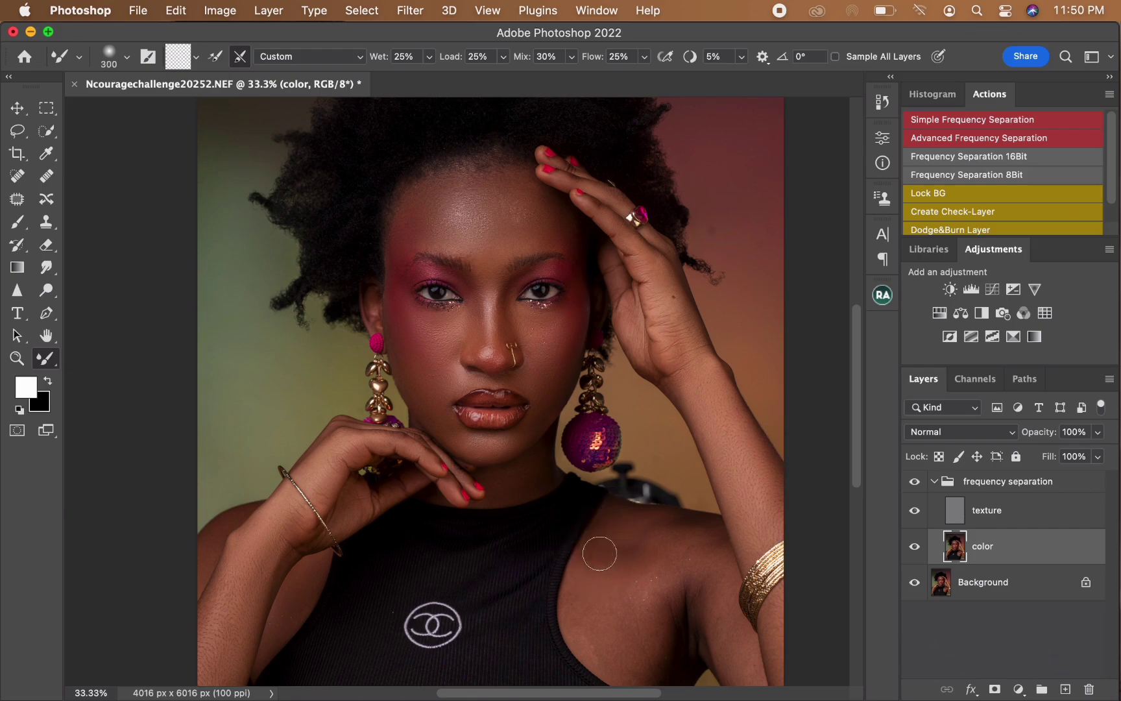
key(bracketright)
key(bracketright)
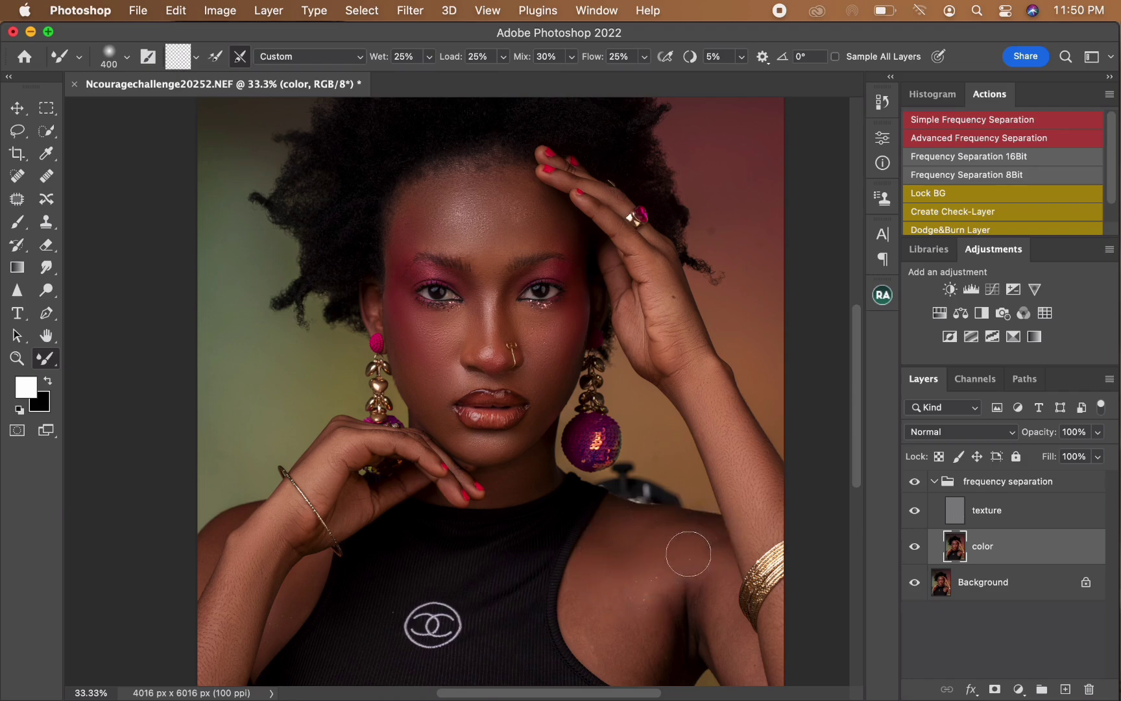
mouse_move(679, 547)
mouse_down()
mouse_move(693, 528)
mouse_move(712, 530)
mouse_move(645, 518)
mouse_up()
key(bracketright)
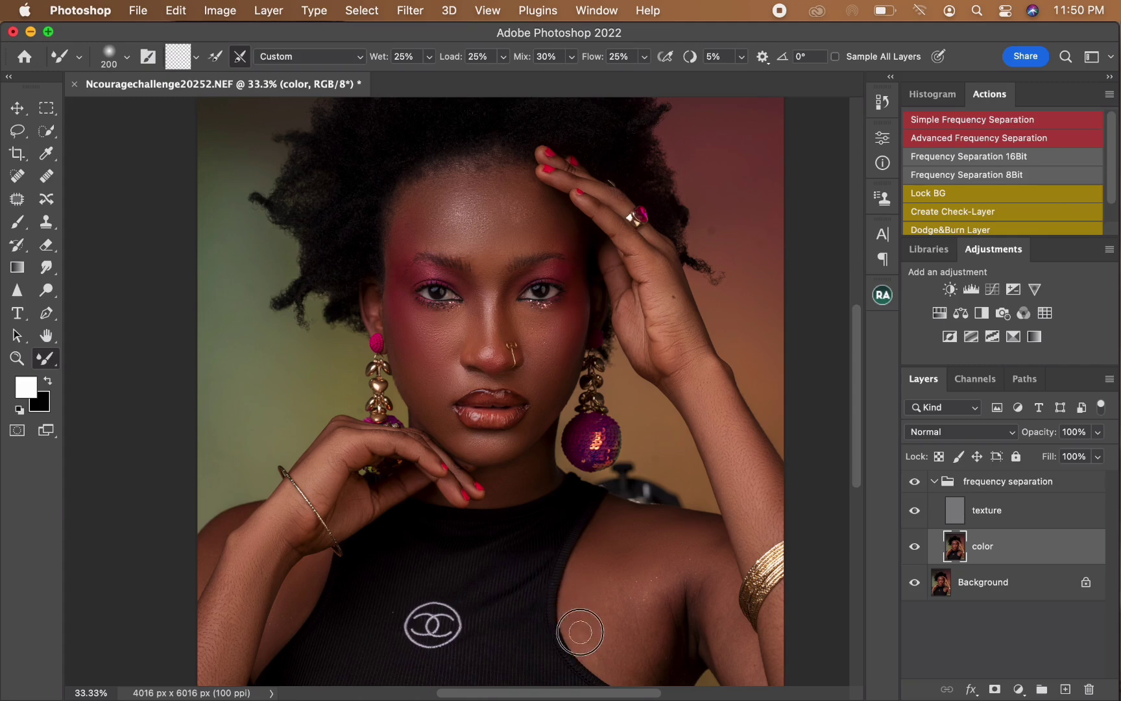
Smooth the skin along the black top's armhole with an enlarged Mixer Brush, up to 500 px, undoing one stroke.
key(bracketright)
key(bracketright)
mouse_move(598, 650)
mouse_down()
mouse_move(646, 668)
mouse_move(669, 623)
mouse_up()
key(bracketright)
key(super+z)
key(bracketright)
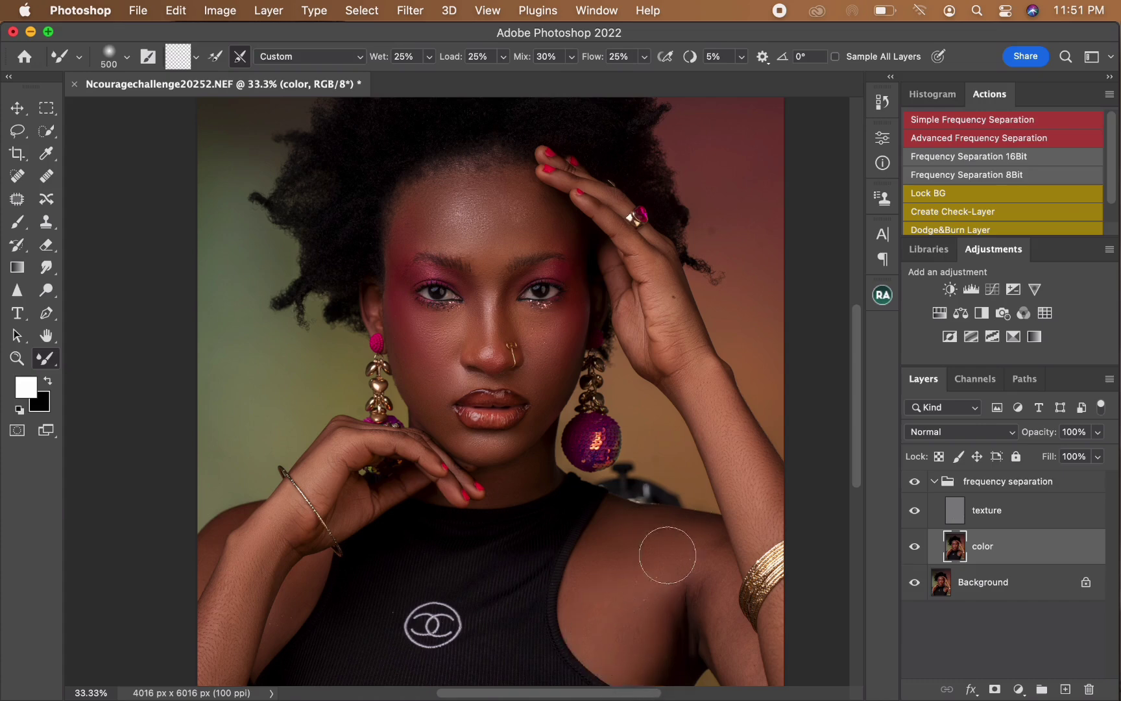
Refine the bare shoulder and the area near the armpit with the Mixer Brush, reducing it from 500 to 175 px.
key(bracketleft)
key(bracketleft)
key(bracketright)
key(bracketright)
key(bracketleft)
key(bracketleft)
key(bracketleft)
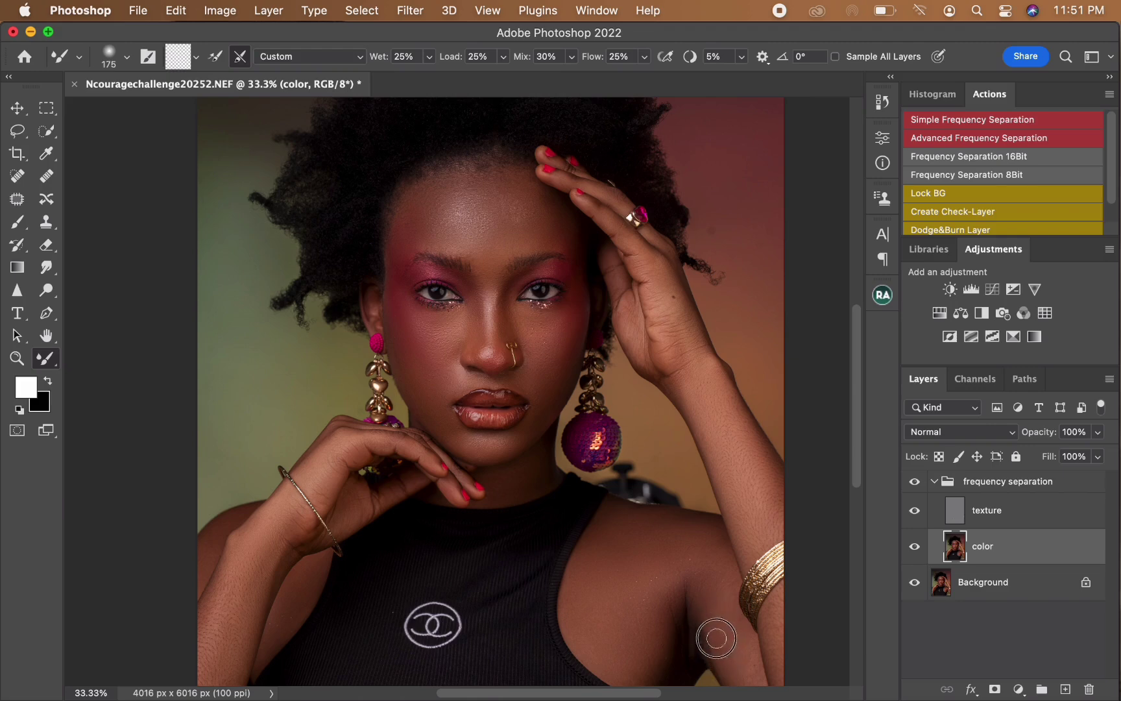
Even out the transition between the shoulder and the armpit fold with a Mixer Brush enlarged from 175 px.
key(bracketright)
key(bracketright)
key(bracketright)
key(bracketright)
mouse_move(684, 578)
mouse_down()
mouse_move(654, 584)
mouse_move(668, 590)
mouse_move(658, 617)
mouse_up()
key(bracketright)
key(bracketright)
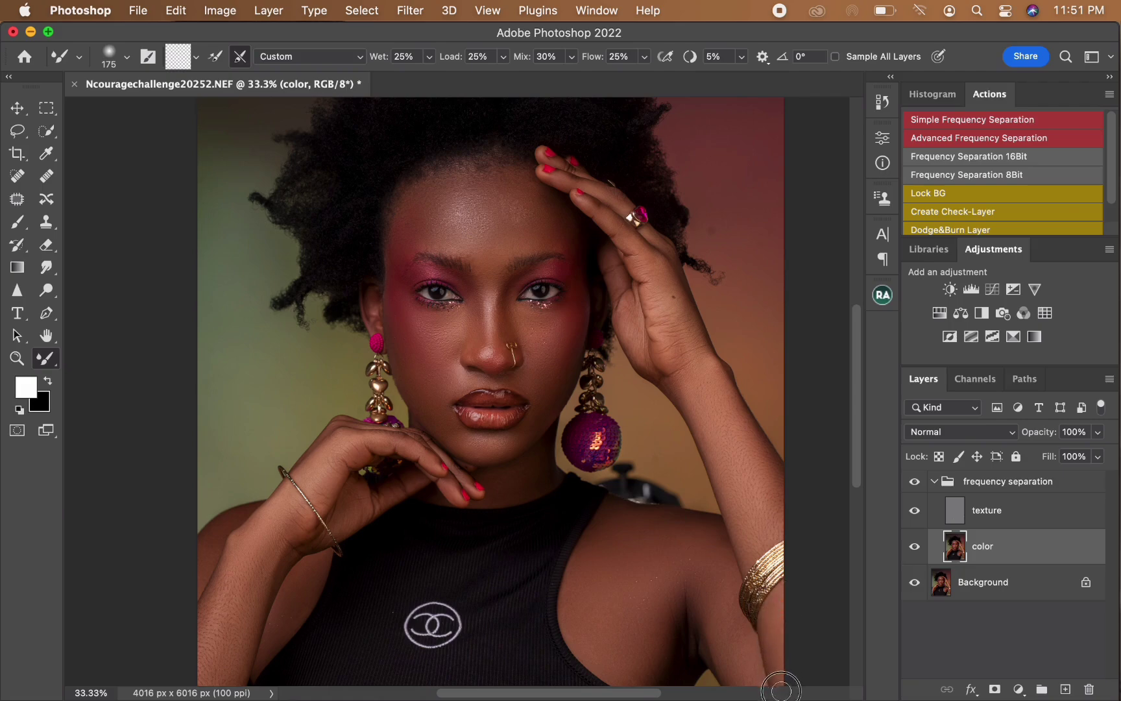
Blend the upper part of the raised arm near the photo's lower edge and the skin beside the nose with the Mixer Brush.
key(bracketright)
key(bracketright)
mouse_move(716, 637)
mouse_down()
mouse_move(747, 669)
mouse_move(733, 638)
mouse_move(758, 685)
mouse_up()
key(bracketleft)
mouse_move(471, 318)
mouse_down()
mouse_move(437, 318)
mouse_move(432, 331)
mouse_move(428, 318)
mouse_move(448, 373)
mouse_up()
key(bracketright)
key(bracketright)
scroll(574, 341, down, 3)
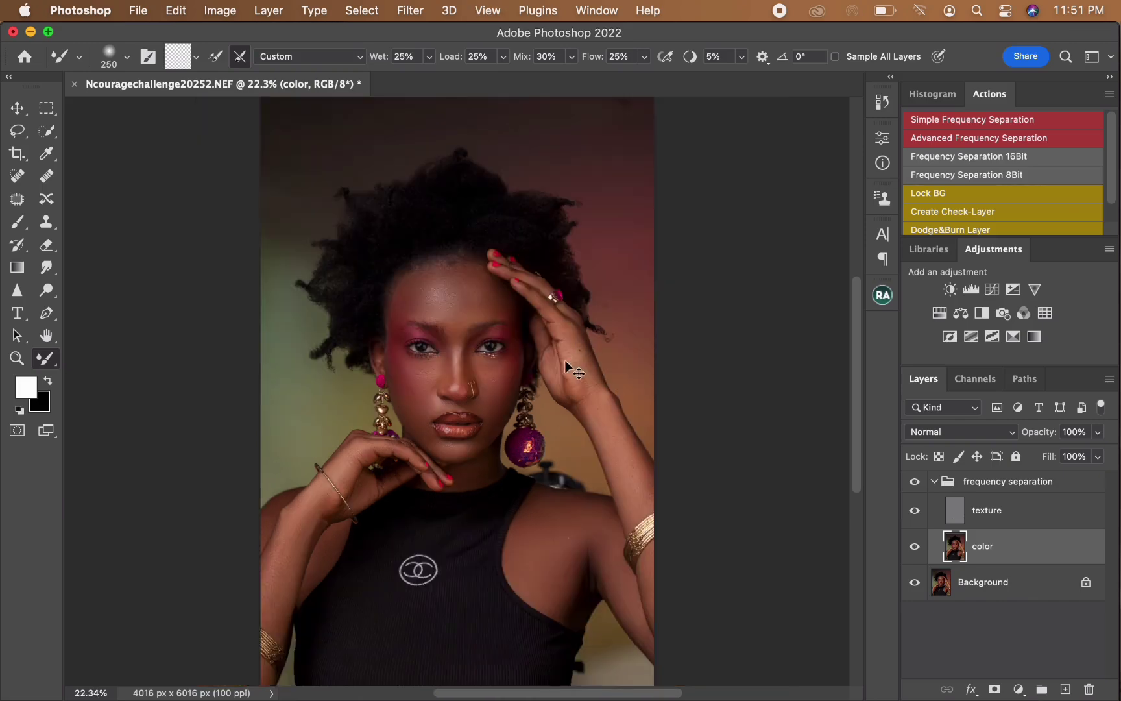
Smooth the forearm of the lowered arm from below the bracelet to the elbow with the Mixer Brush at up to 250 px.
key(bracketright)
key(bracketright)
key(bracketleft)
key(bracketleft)
key(bracketleft)
mouse_move(304, 539)
mouse_down()
mouse_move(315, 526)
mouse_move(287, 551)
mouse_up()
key(bracketright)
key(bracketright)
drag(271, 603, 276, 608)
Toggle the frequency separation group's visibility twice to compare the full portrait before and after retouching.
click(915, 481)
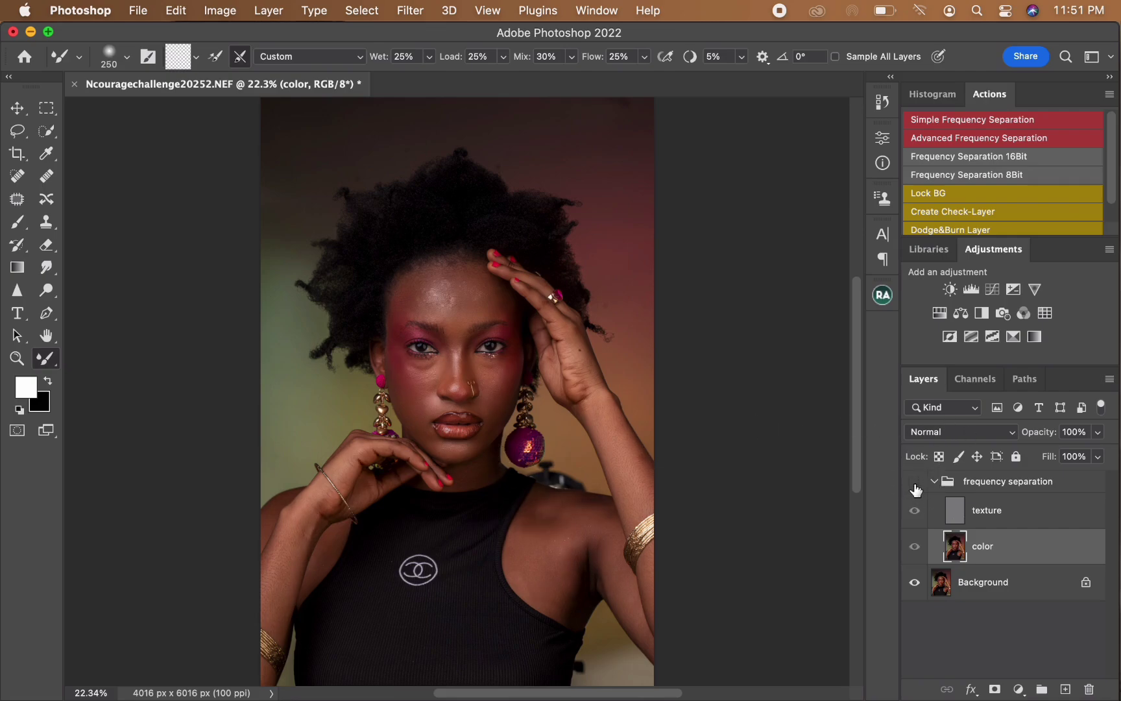
click(915, 485)
click(914, 484)
click(914, 484)
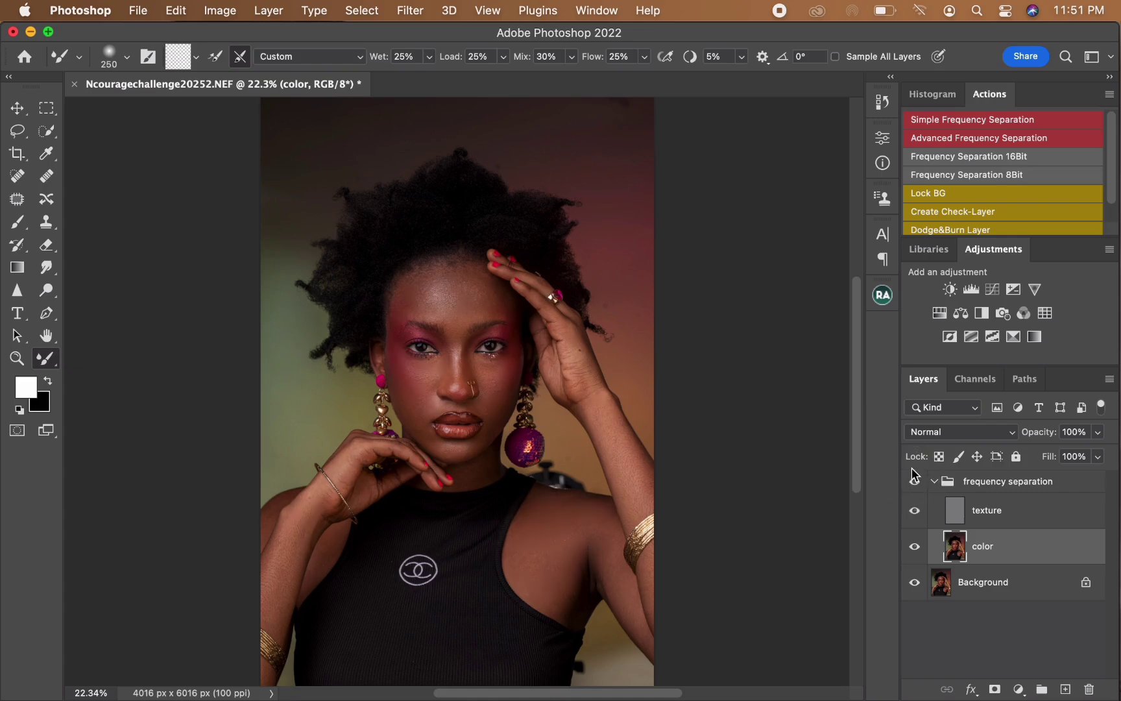